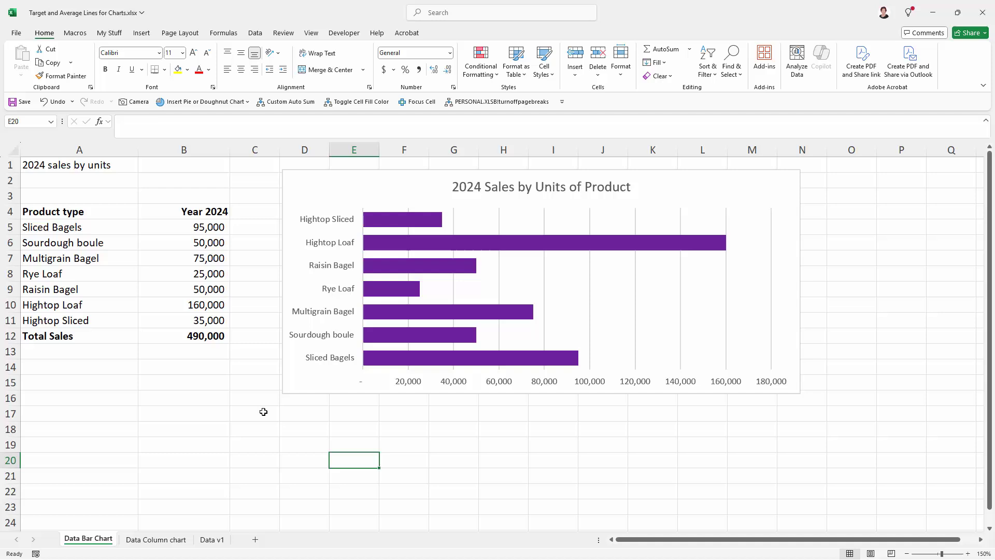
# Enter the helper values 0 in C17 and 5 in C18.
pyautogui.click(242, 413)
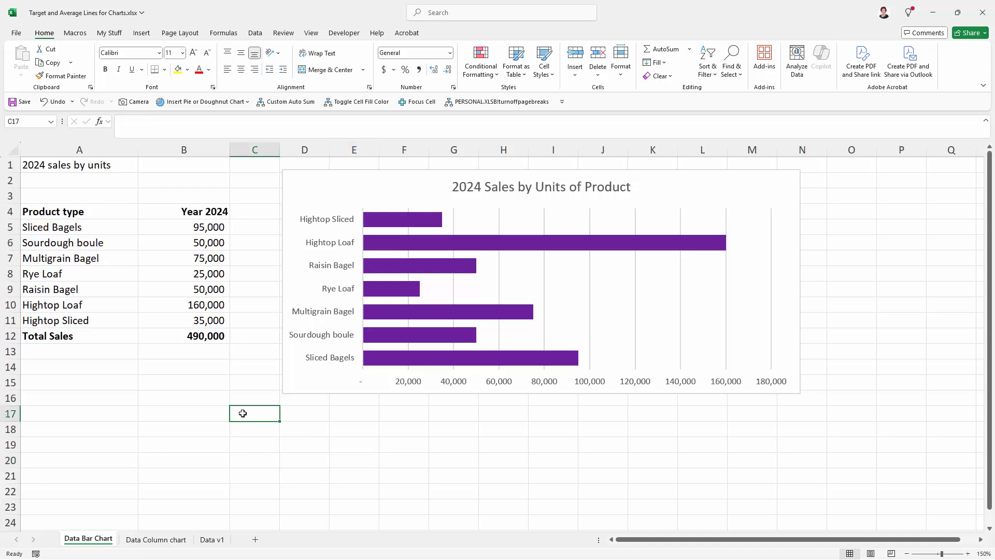
pyautogui.write('0')
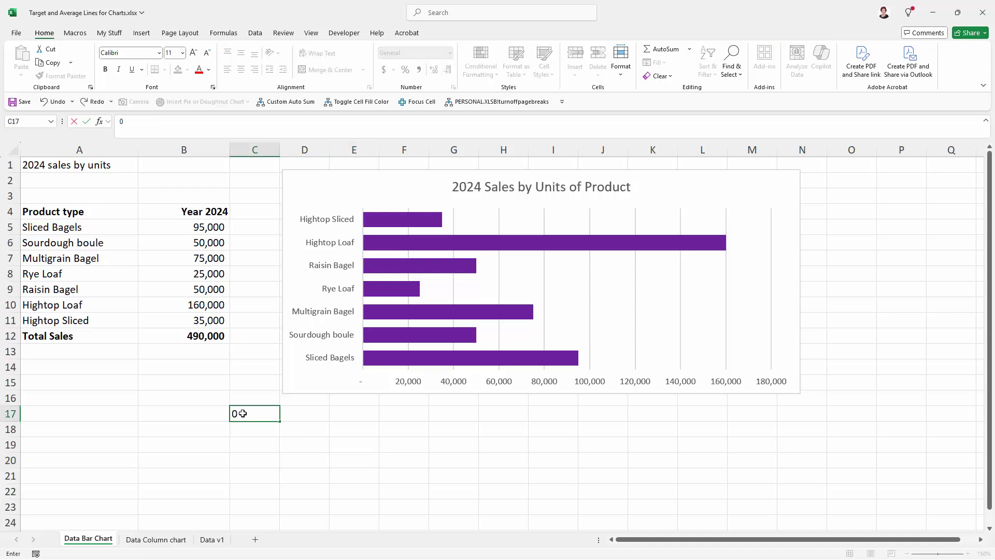
pyautogui.press('Return')
pyautogui.write('5')
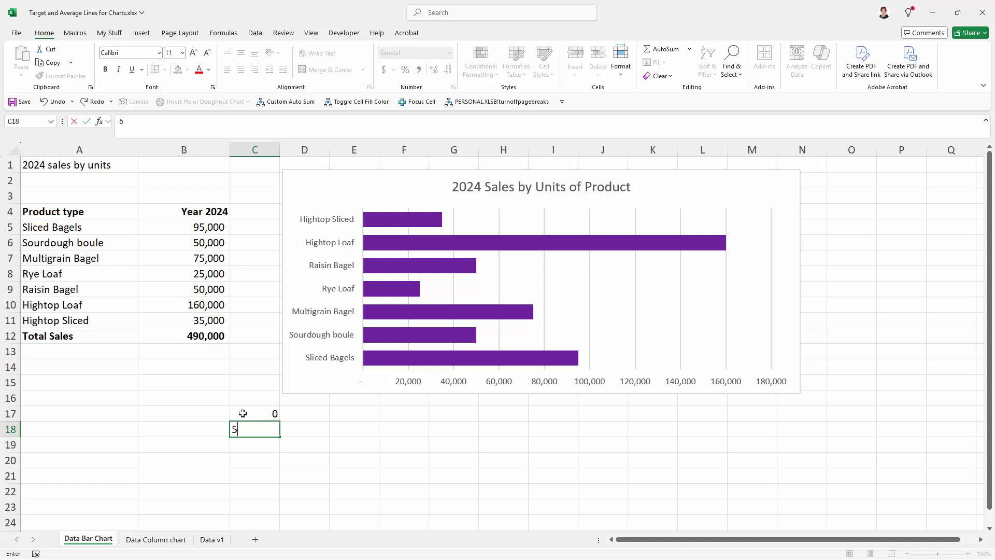
pyautogui.press('Return')
pyautogui.click(243, 413)
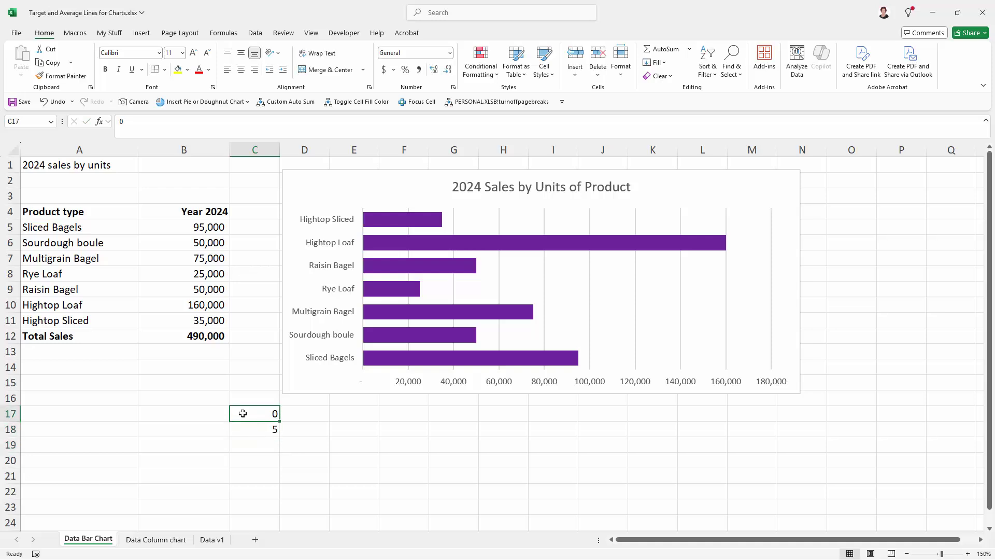
pyautogui.hotkey('shift', 'Down')
pyautogui.hotkey('shift', 'Up')
pyautogui.press('Down')
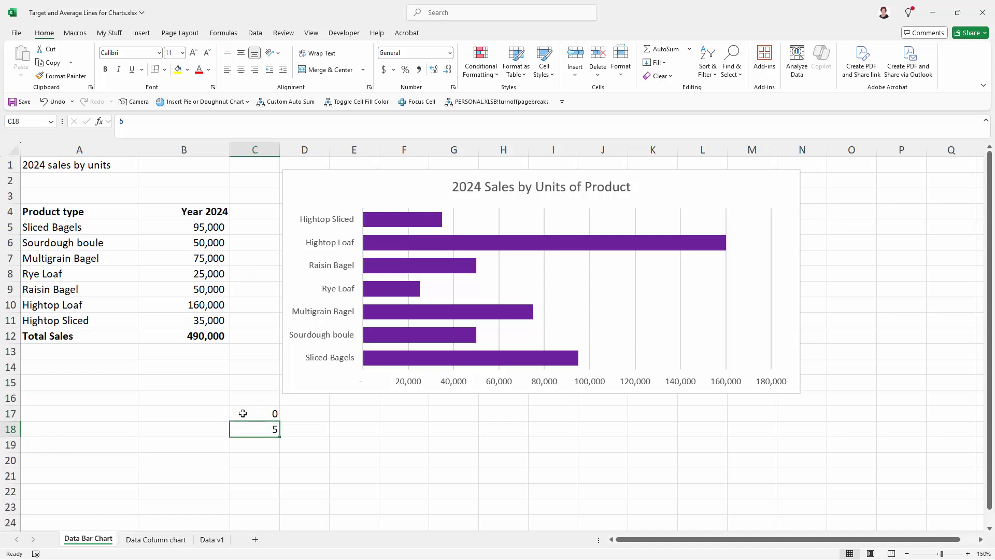
# Put 80000 in D17 and fill it down into D18.
pyautogui.press('Up')
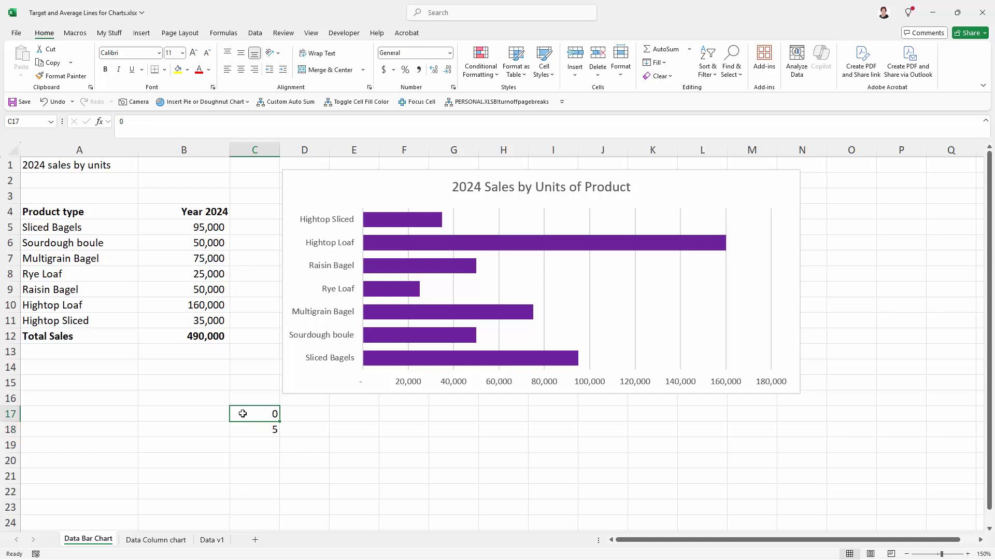
pyautogui.press('Right')
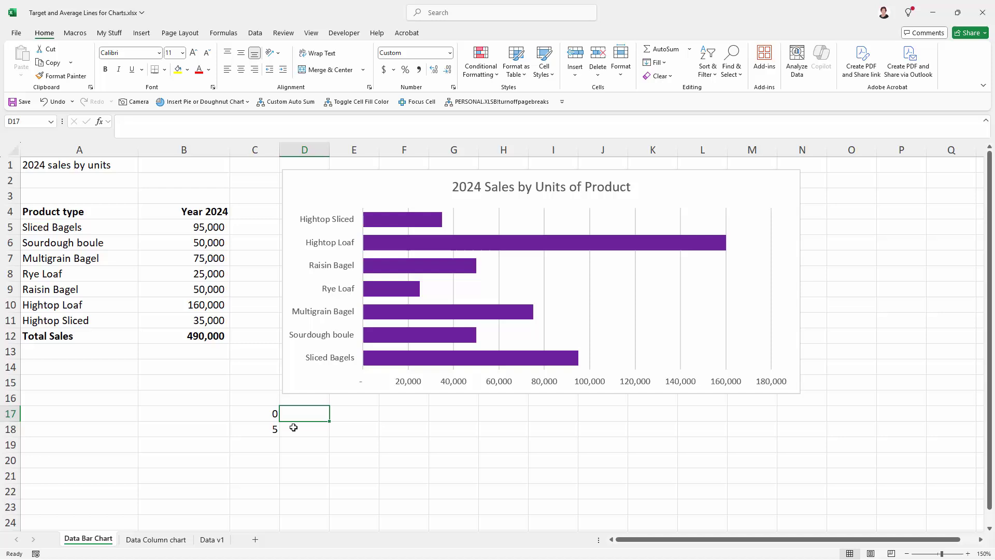
pyautogui.write('80000')
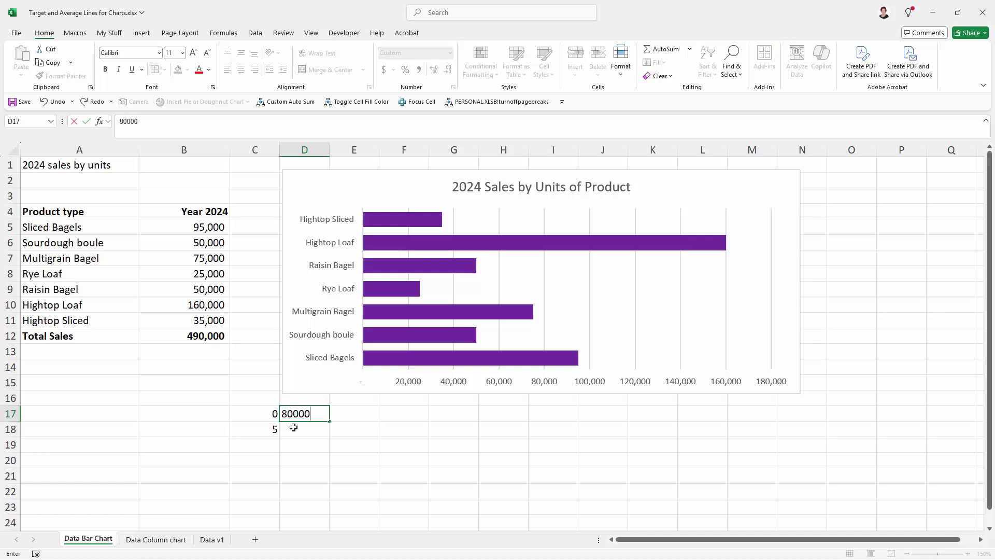
pyautogui.press('Return')
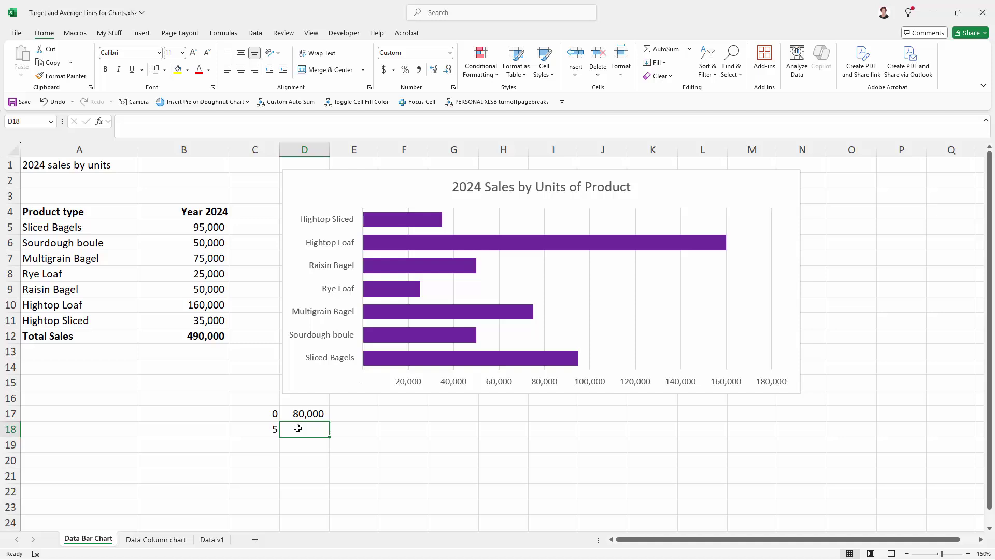
pyautogui.click(304, 413)
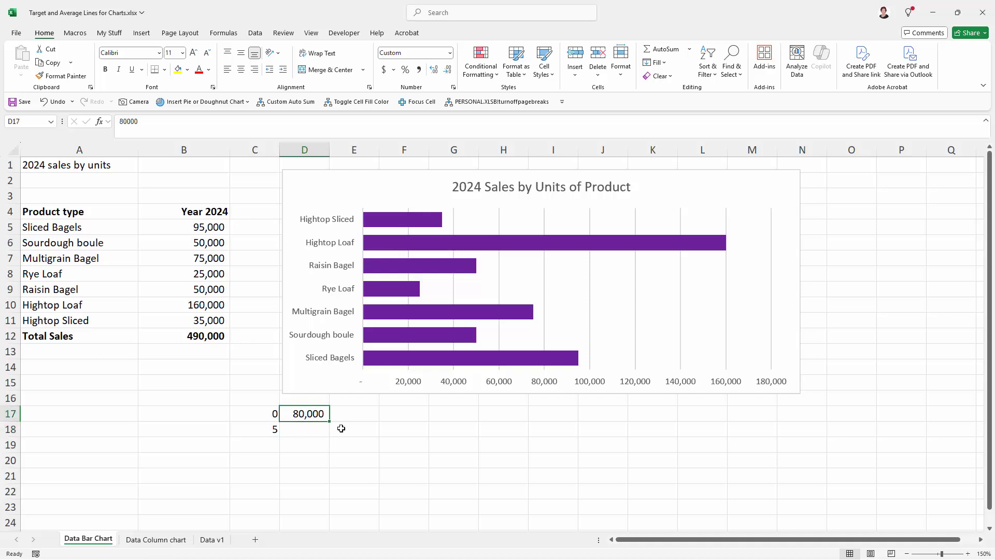
pyautogui.moveTo(329, 424); pyautogui.dragTo(330, 436)
pyautogui.click(299, 428)
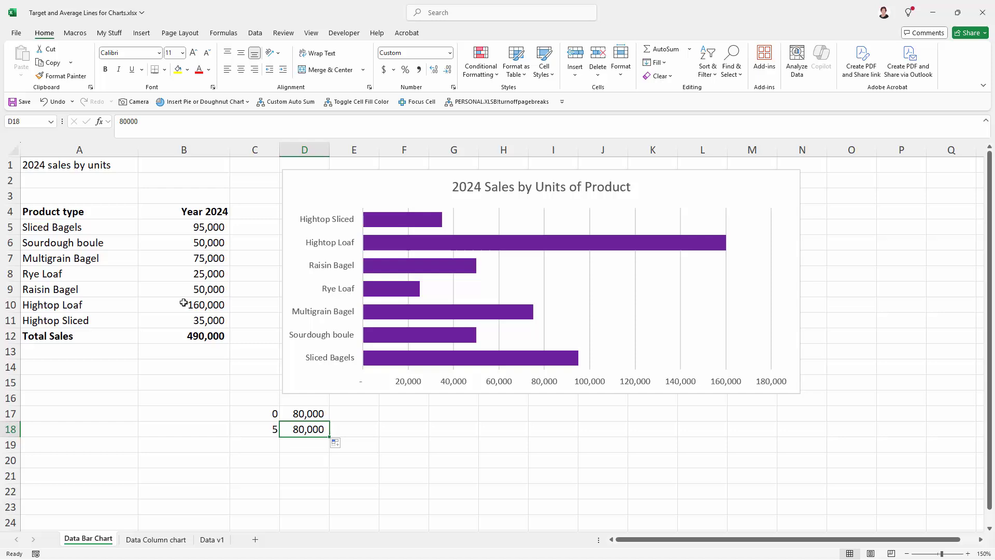
pyautogui.doubleClick(302, 430)
pyautogui.press('Escape')
# Select the sales chart and start adding a new series in Select Data Source.
pyautogui.click(399, 185)
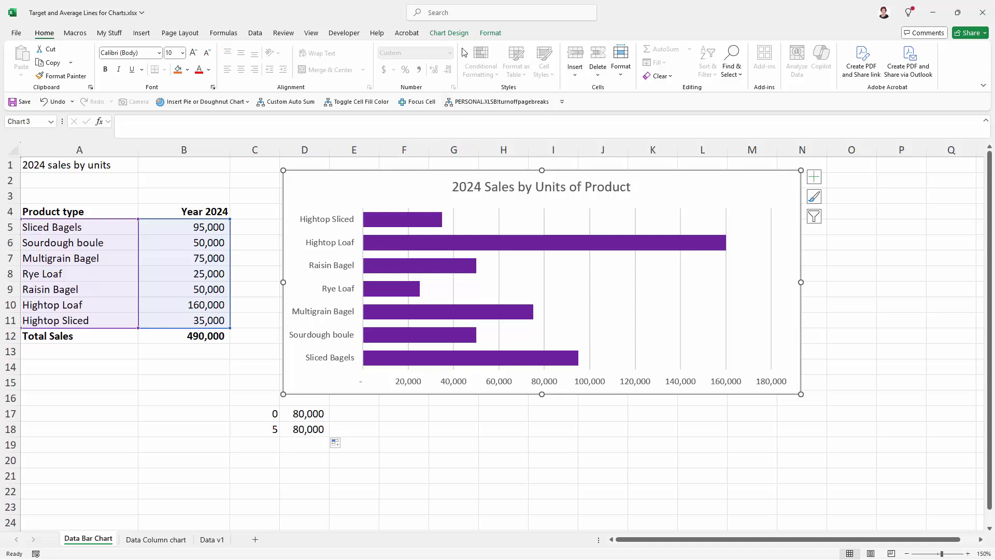
pyautogui.click(444, 34)
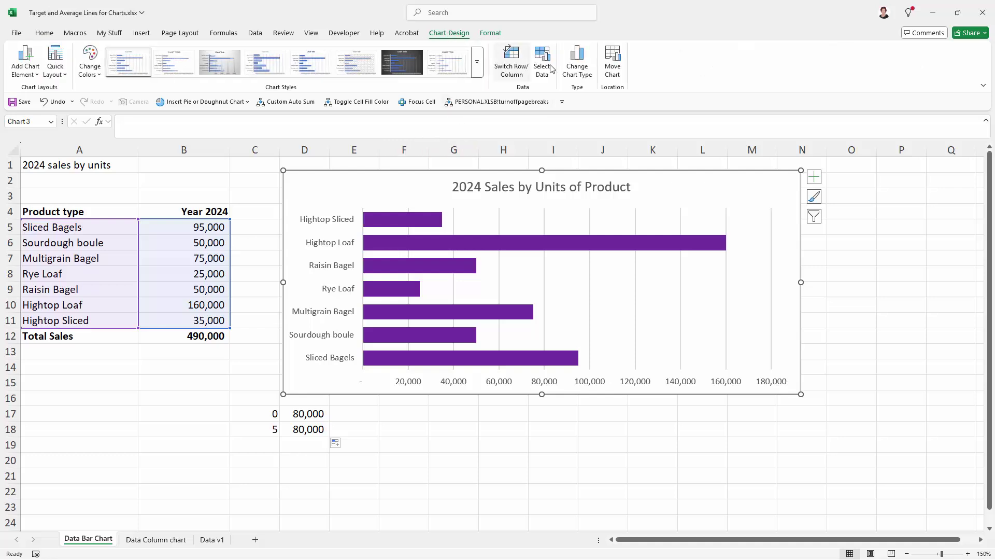
pyautogui.click(542, 63)
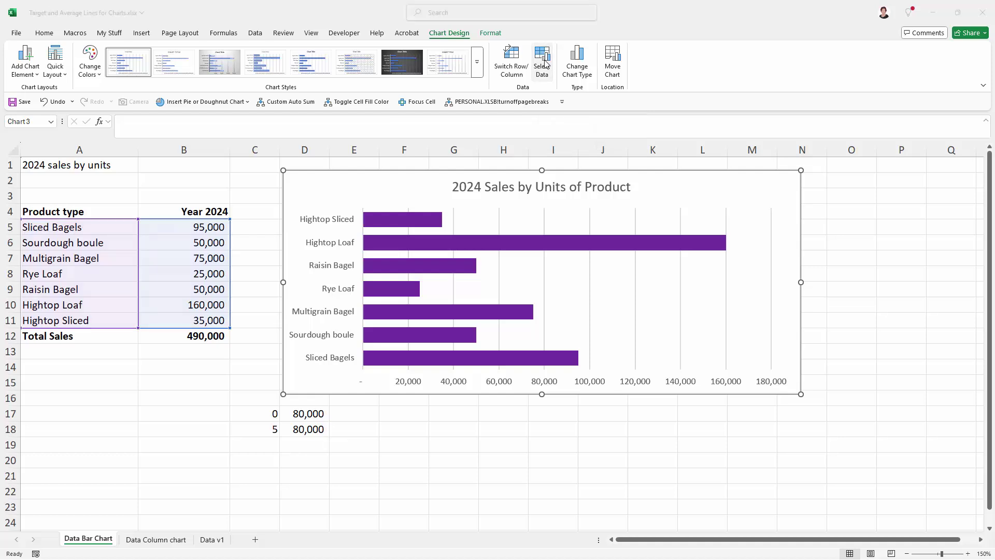
pyautogui.moveTo(552, 131); pyautogui.dragTo(554, 197)
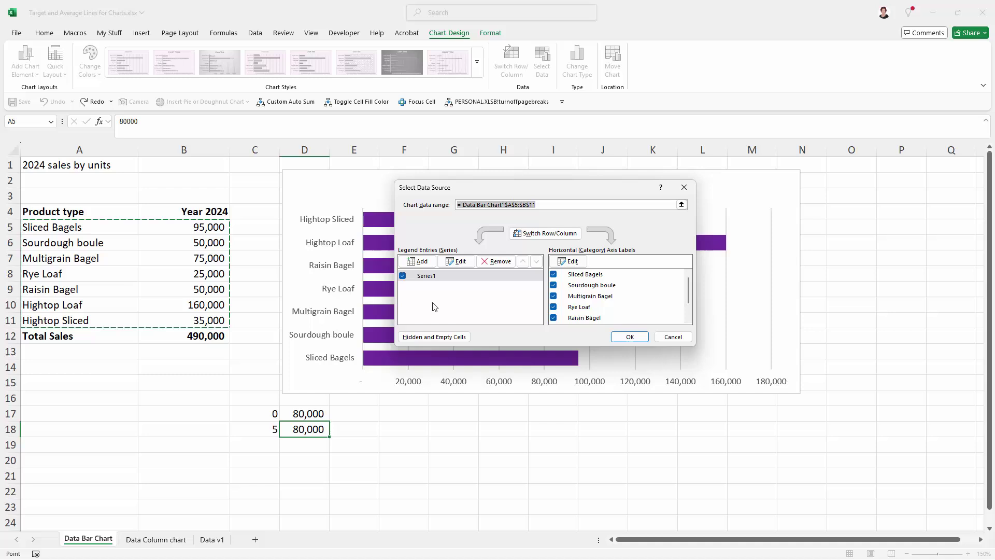
pyautogui.click(422, 261)
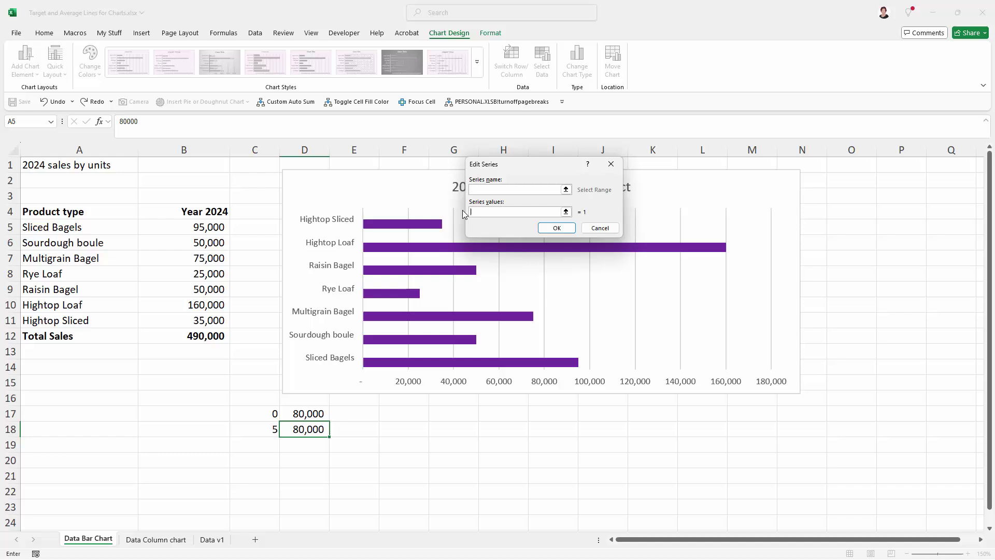
# Set the new series values to D17:D18, name it 'Target Value', and confirm.
pyautogui.press('BackSpace')
pyautogui.press('BackSpace')
pyautogui.press('BackSpace')
pyautogui.press('BackSpace')
pyautogui.click(566, 211)
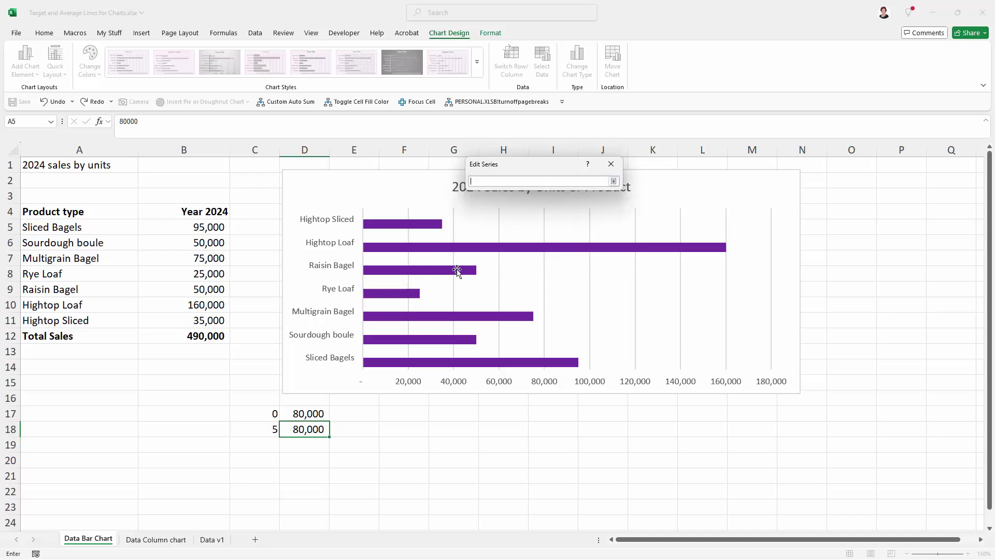
pyautogui.click(307, 413)
pyautogui.moveTo(307, 413); pyautogui.dragTo(307, 429)
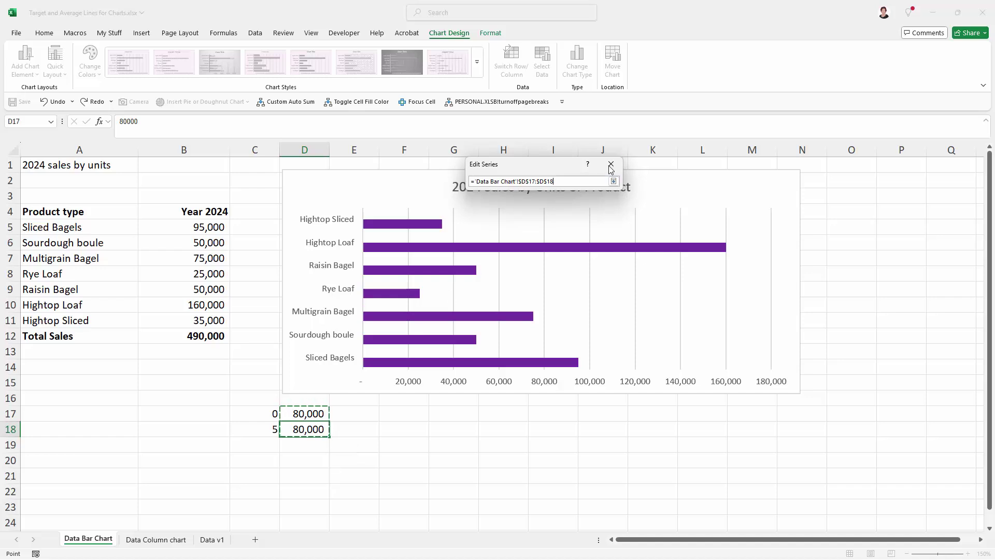
pyautogui.click(613, 182)
pyautogui.click(521, 189)
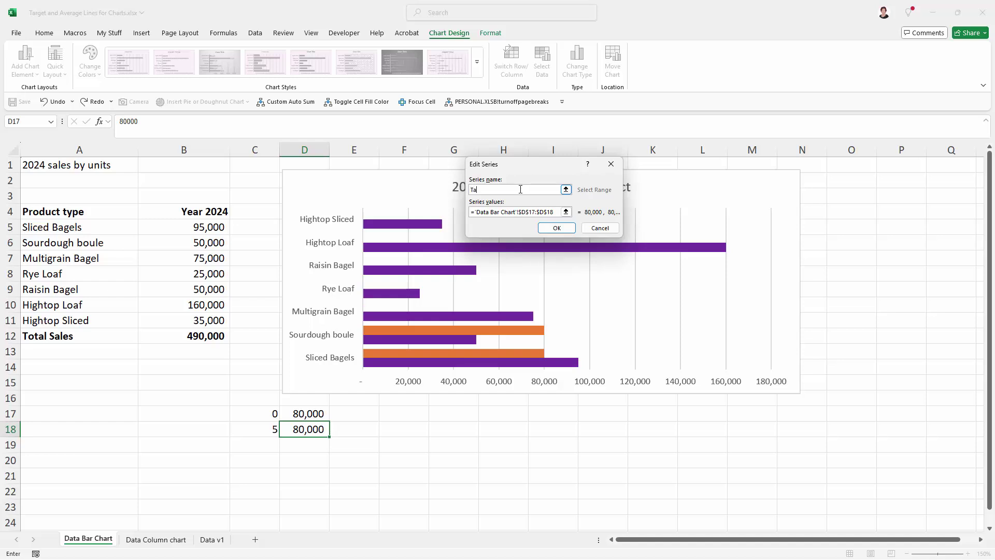
pyautogui.write('Target Value')
pyautogui.click(558, 228)
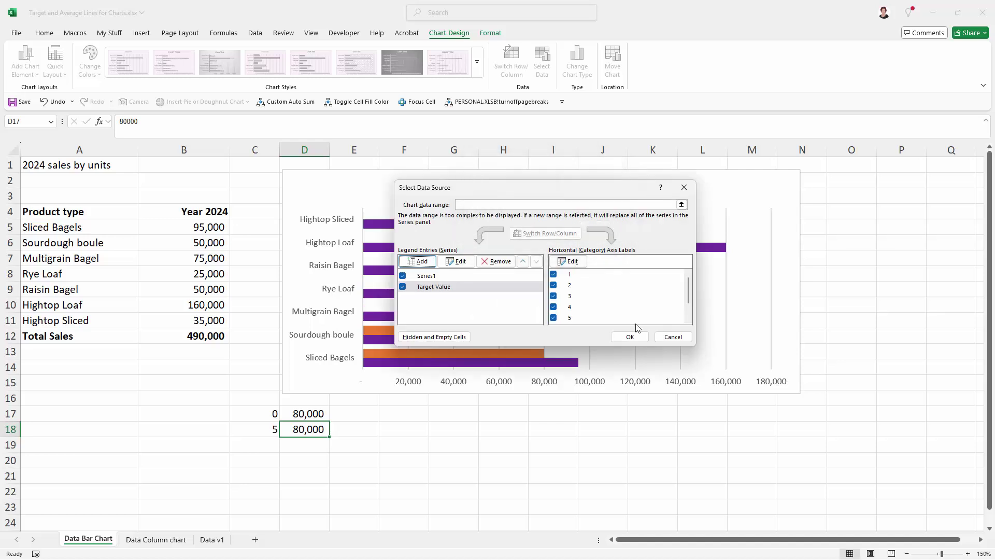
pyautogui.click(631, 338)
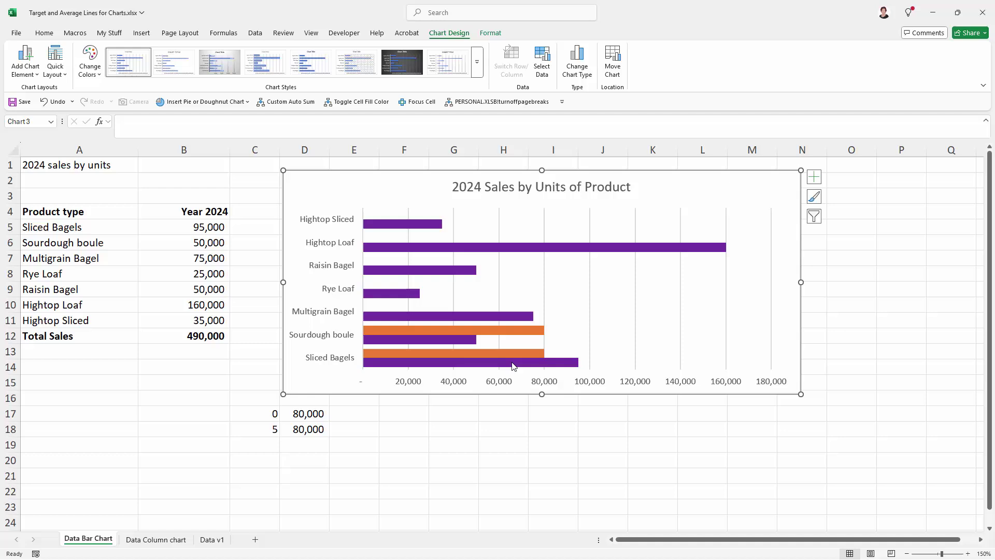
# Make Target Value a Scatter with Straight Lines chart on the secondary axis.
pyautogui.click(487, 332)
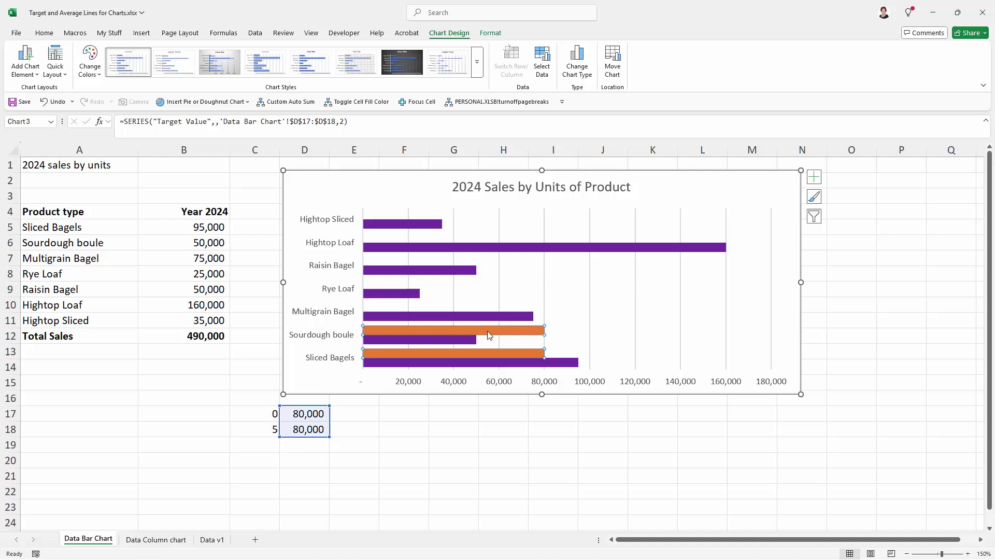
pyautogui.click(578, 65)
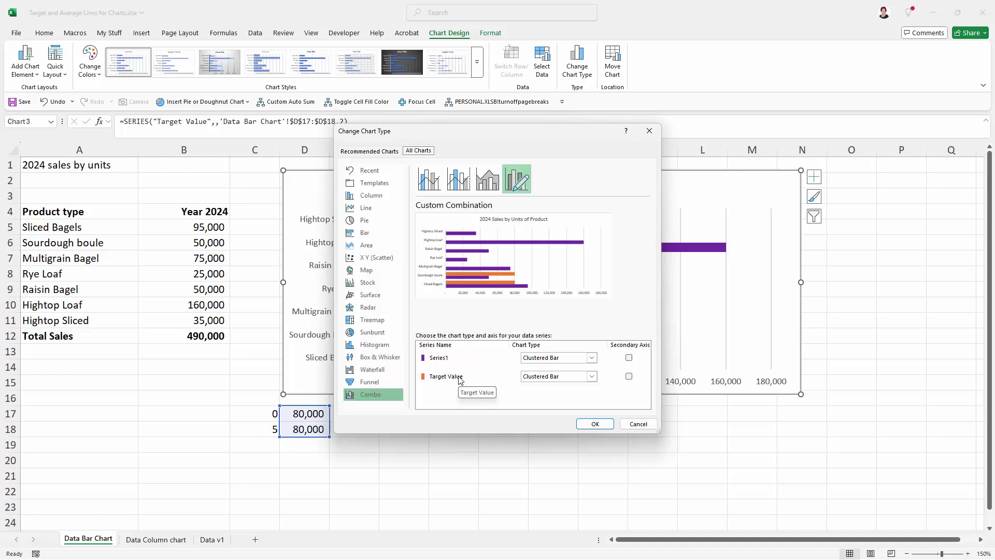
pyautogui.click(592, 376)
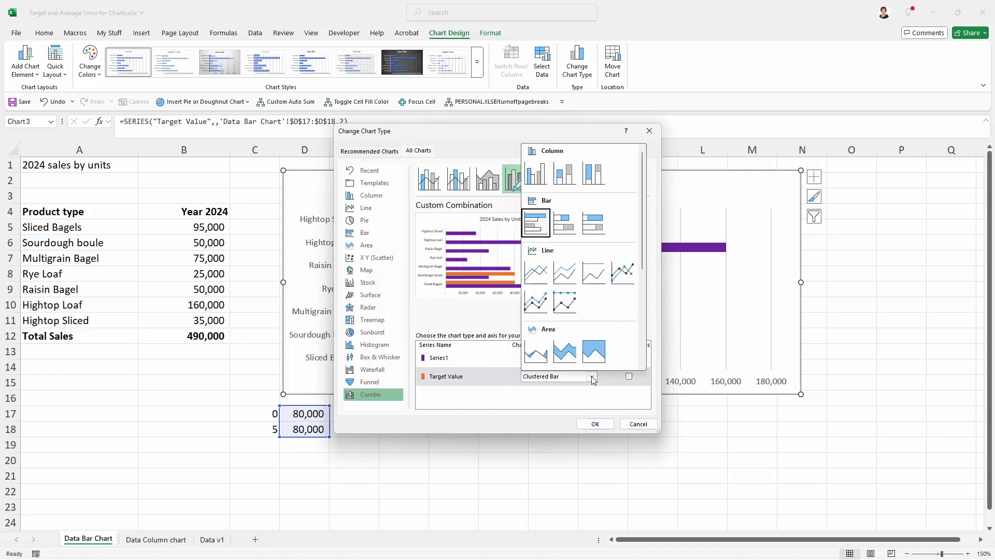
pyautogui.scroll(-3, 633, 366)
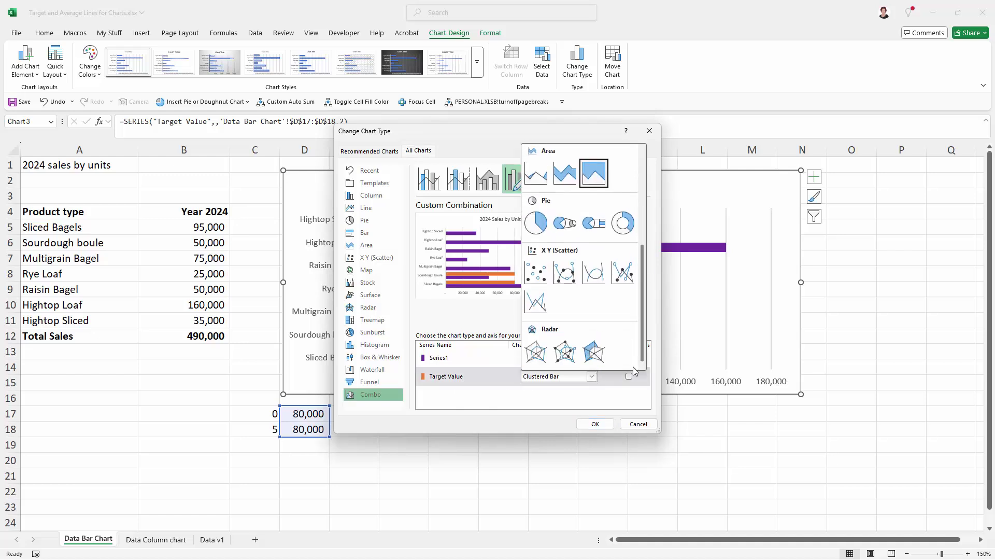
pyautogui.click(537, 303)
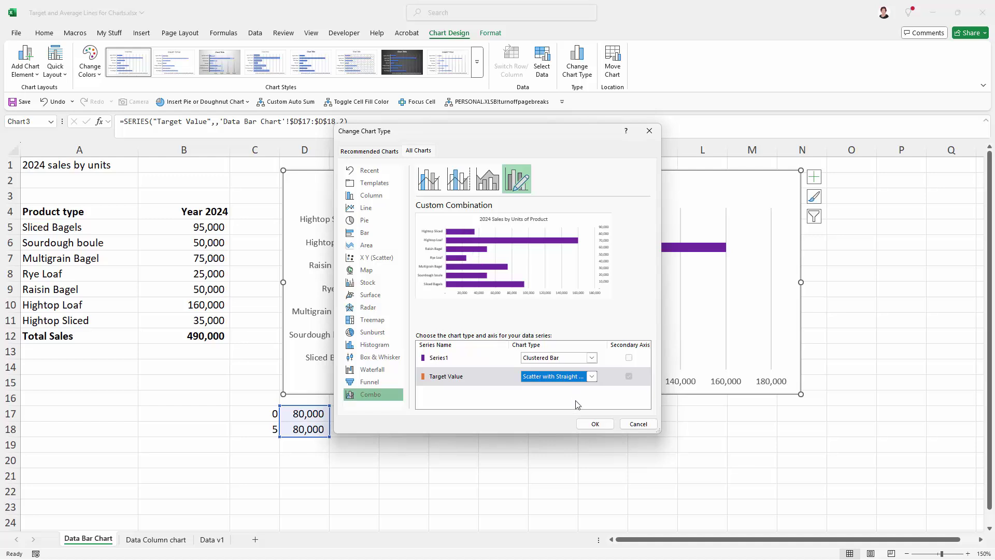
pyautogui.click(629, 377)
pyautogui.click(594, 424)
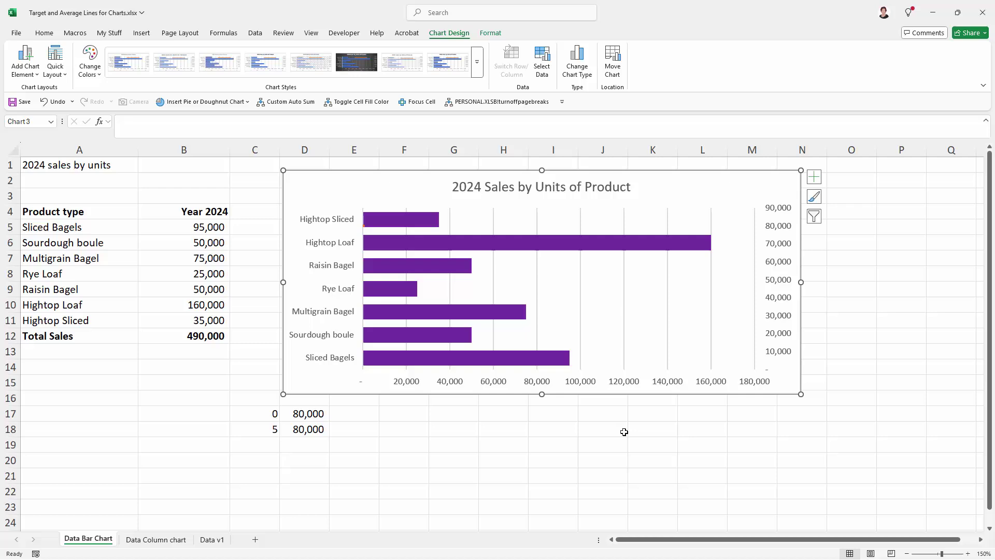
pyautogui.click(514, 242)
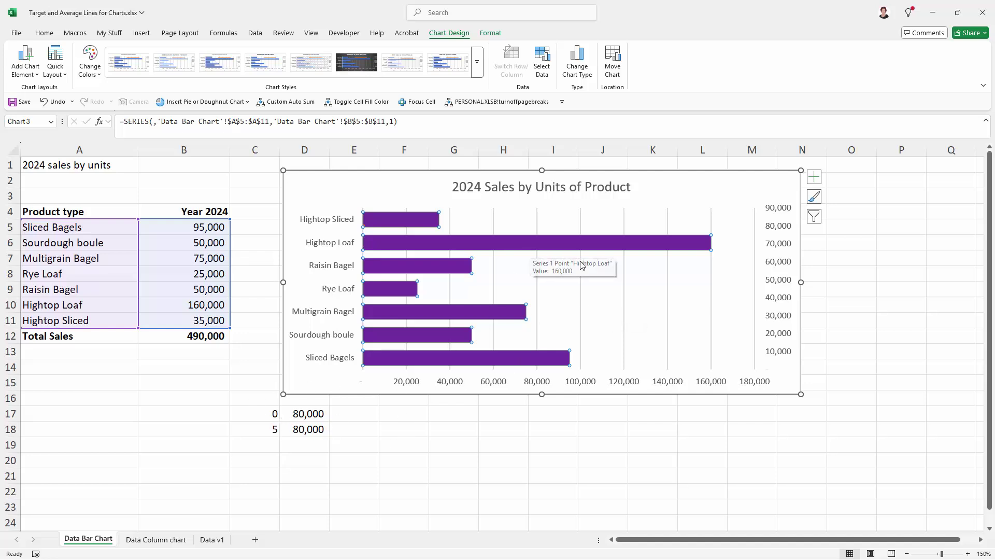
# Edit the Target Value series and set its X values to D17:D18.
pyautogui.click(549, 59)
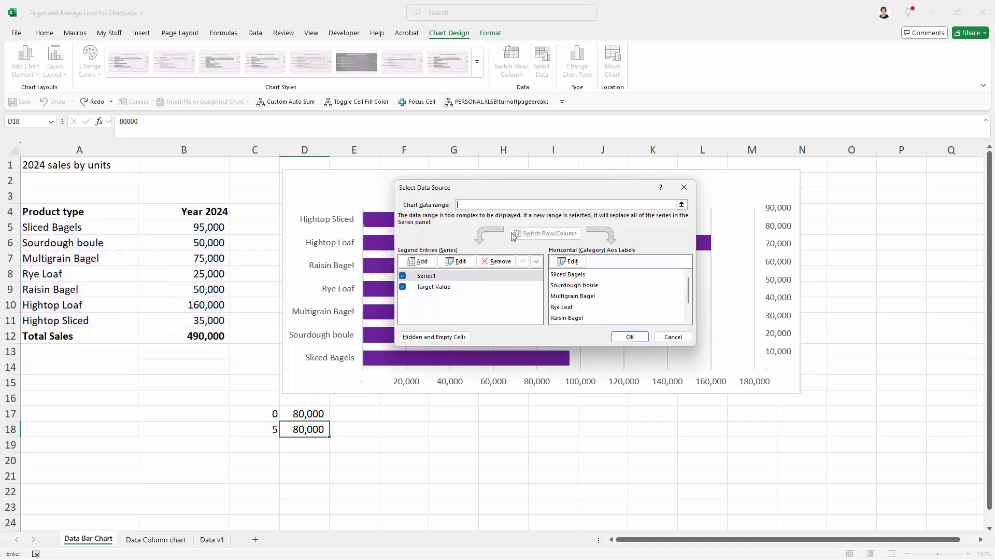
pyautogui.click(434, 287)
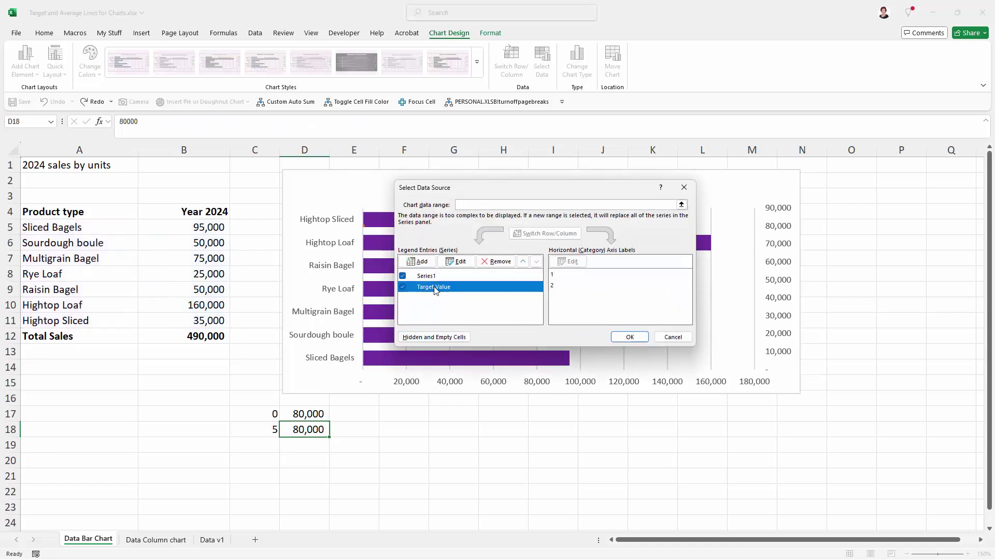
pyautogui.click(461, 262)
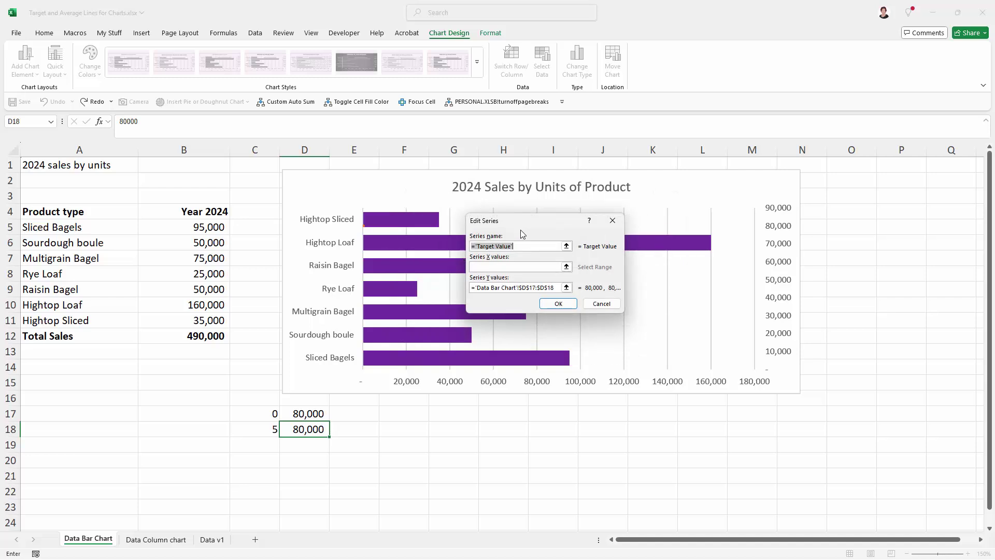
pyautogui.moveTo(520, 230); pyautogui.dragTo(514, 303)
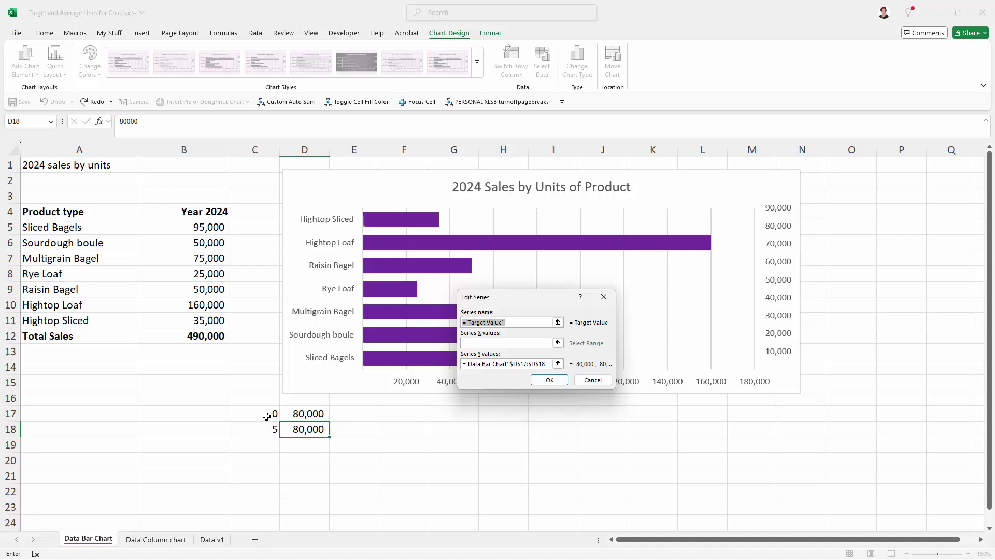
pyautogui.click(558, 343)
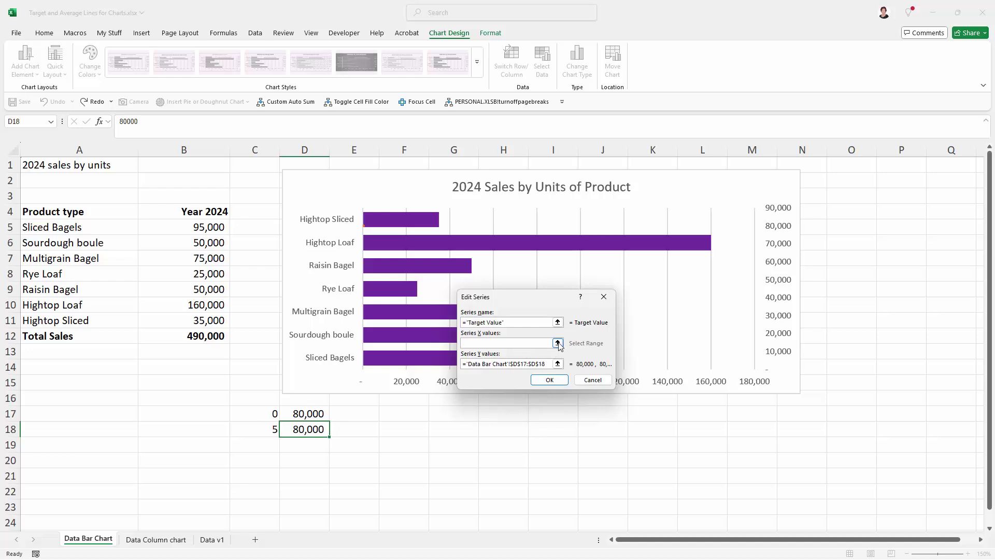
pyautogui.click(558, 343)
pyautogui.moveTo(317, 413); pyautogui.dragTo(317, 430)
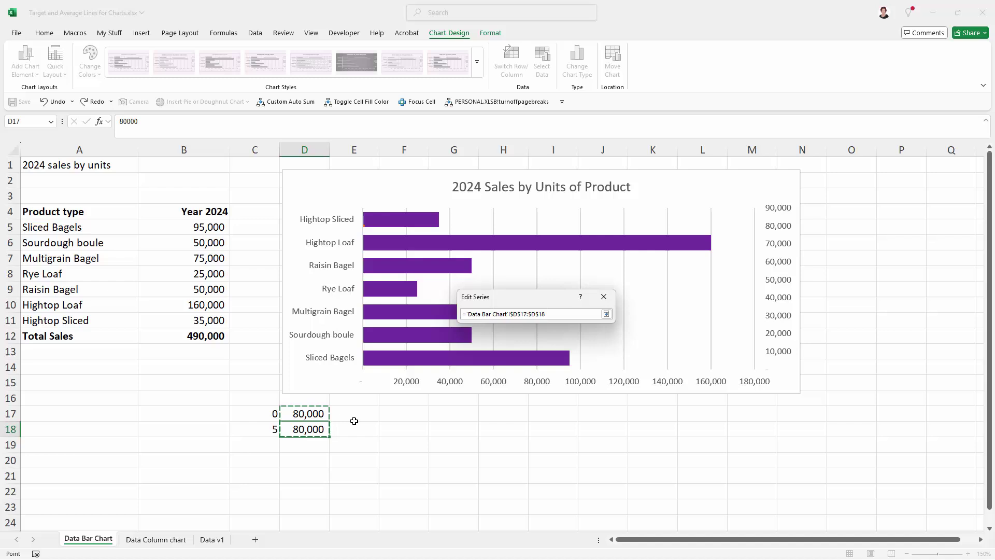
pyautogui.click(606, 314)
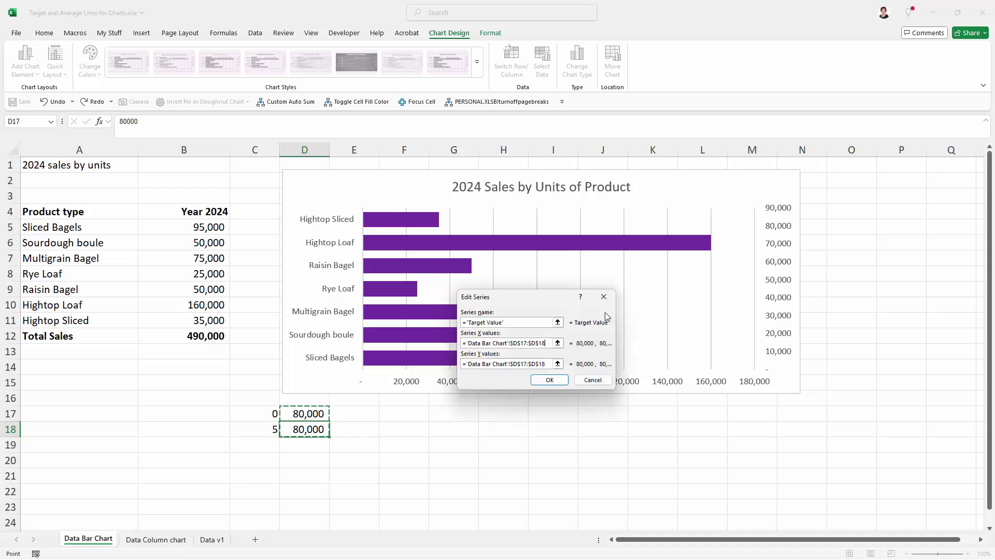
# Set the Target Value Y values to C17:C18 and confirm the series.
pyautogui.click(559, 364)
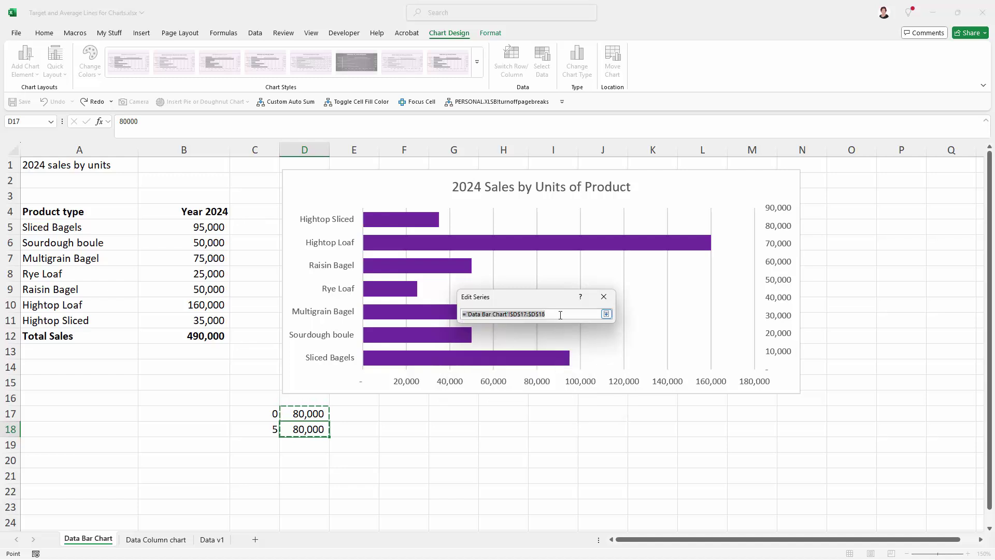
pyautogui.press('BackSpace')
pyautogui.moveTo(263, 415); pyautogui.dragTo(260, 428)
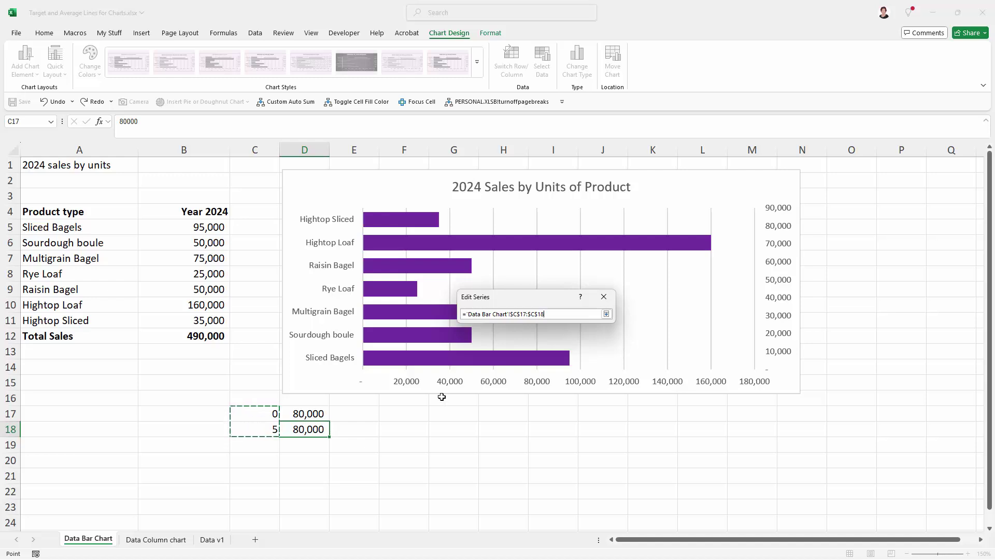
pyautogui.click(606, 313)
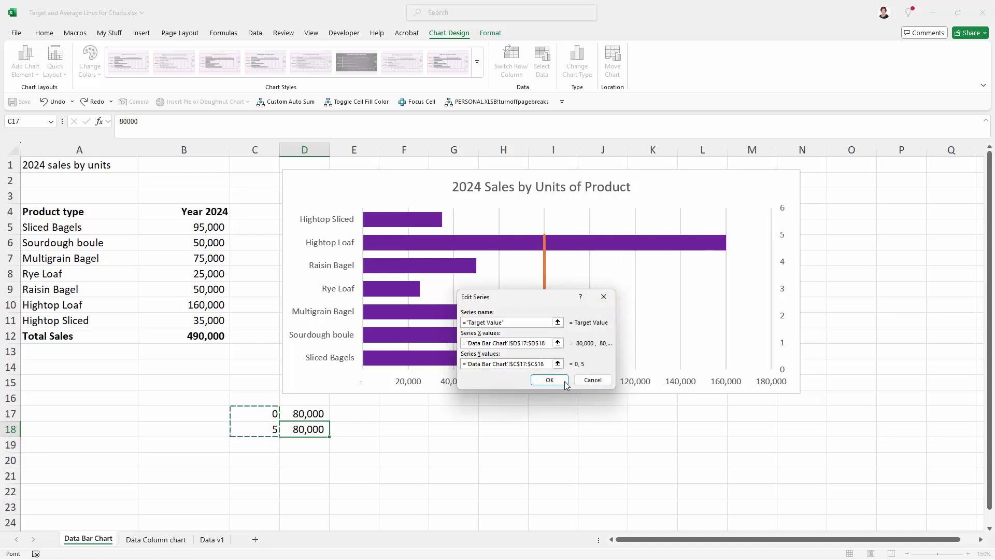
pyautogui.moveTo(548, 300); pyautogui.dragTo(745, 235)
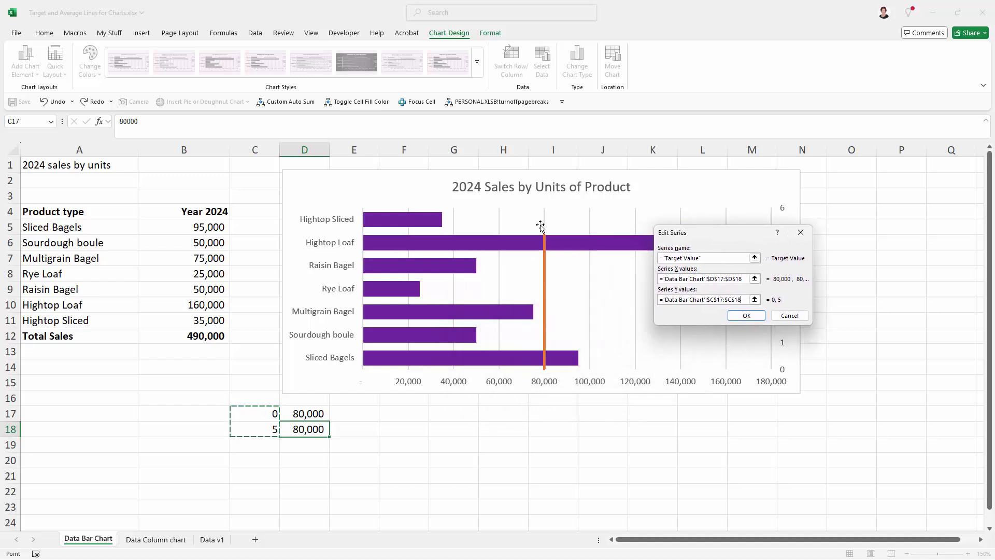
pyautogui.click(744, 317)
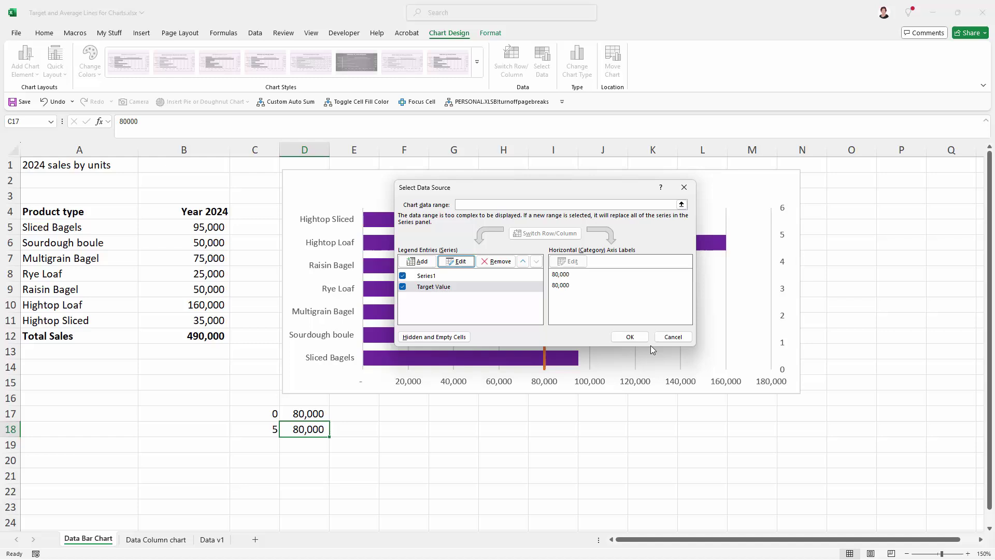
# Set the secondary vertical axis Maximum bound to 5 in Format Axis.
pyautogui.click(630, 337)
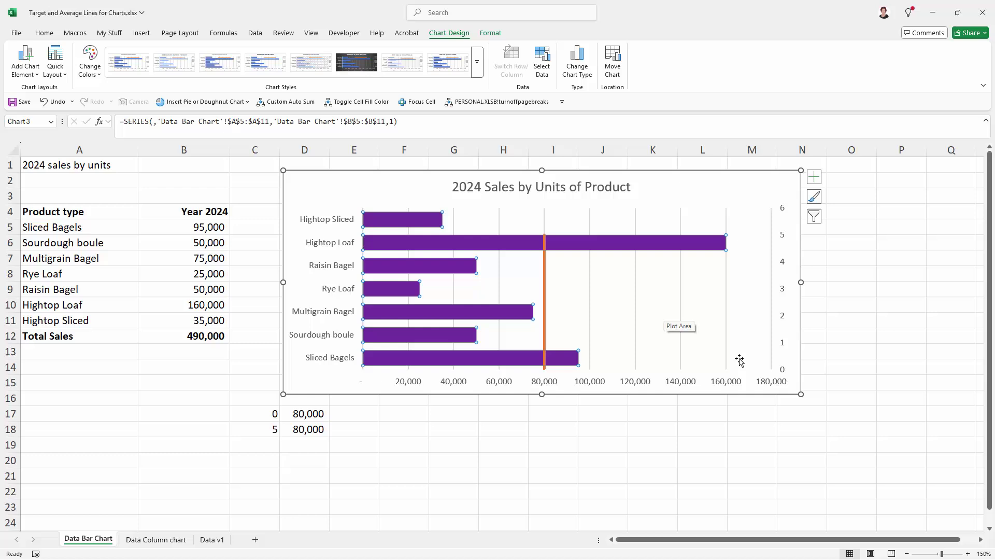
pyautogui.click(783, 265)
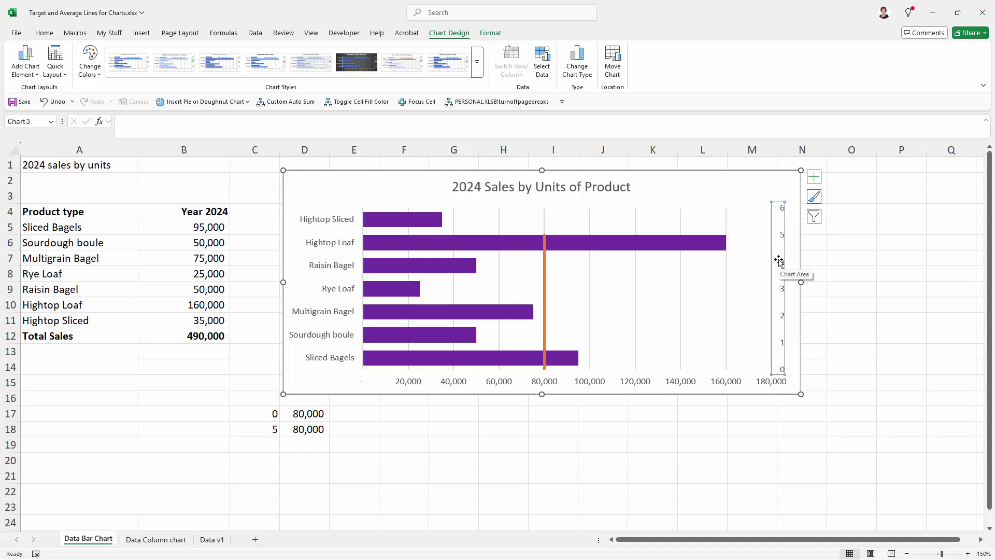
pyautogui.rightClick(779, 261)
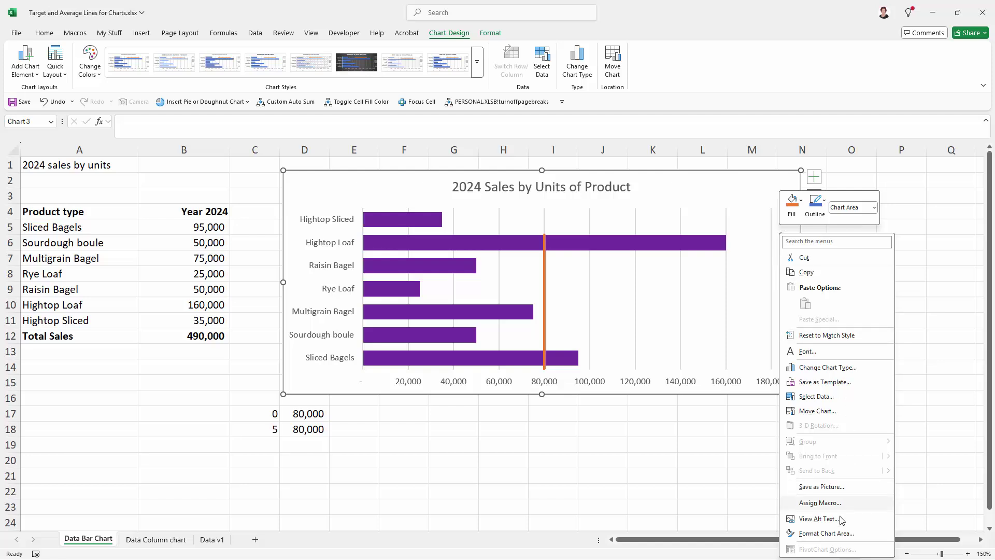
pyautogui.press('Escape')
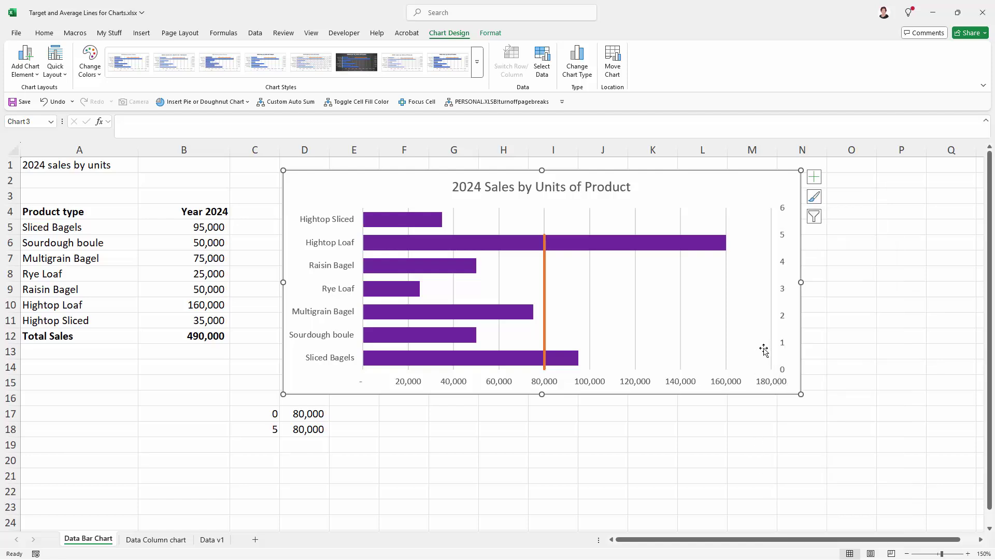
pyautogui.click(786, 285)
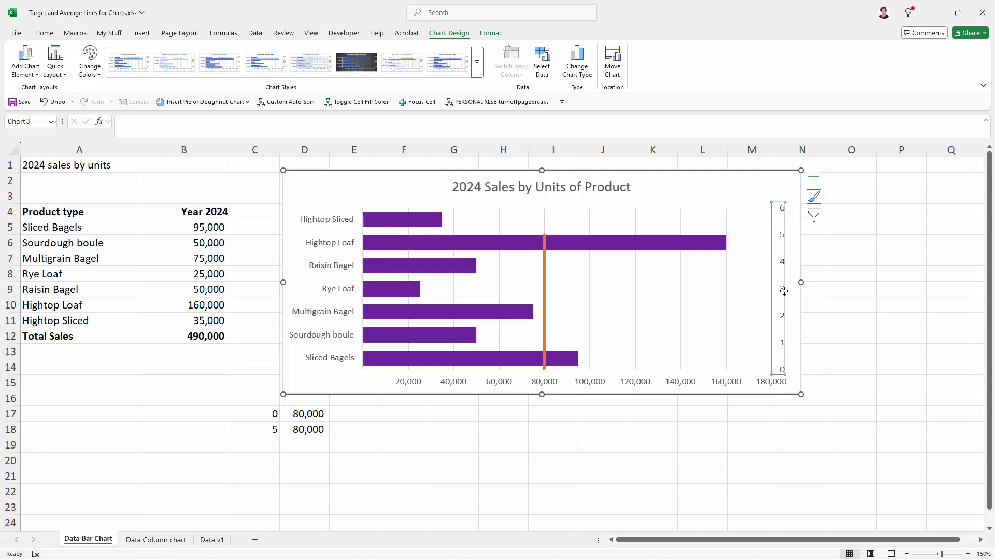
pyautogui.rightClick(785, 289)
pyautogui.click(814, 419)
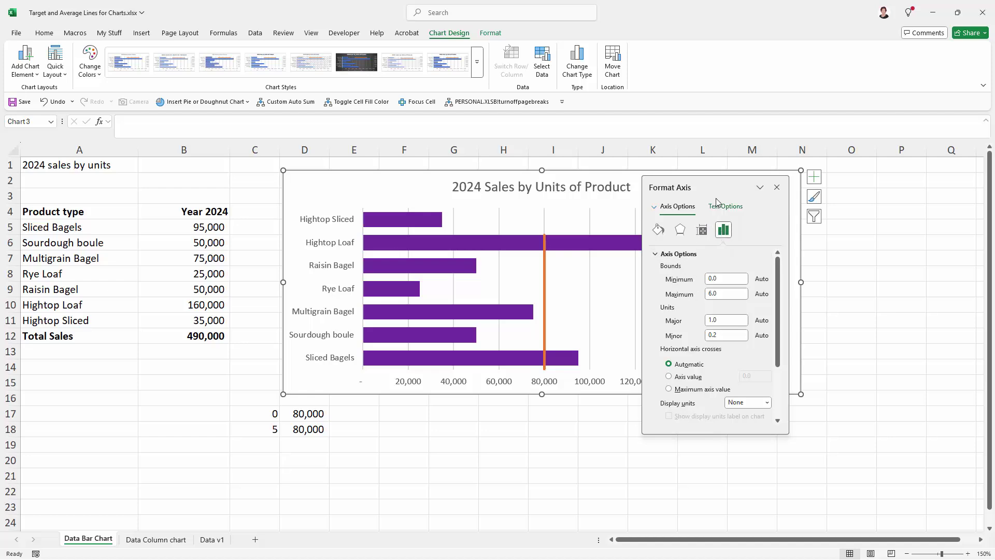
pyautogui.moveTo(715, 181); pyautogui.dragTo(629, 202)
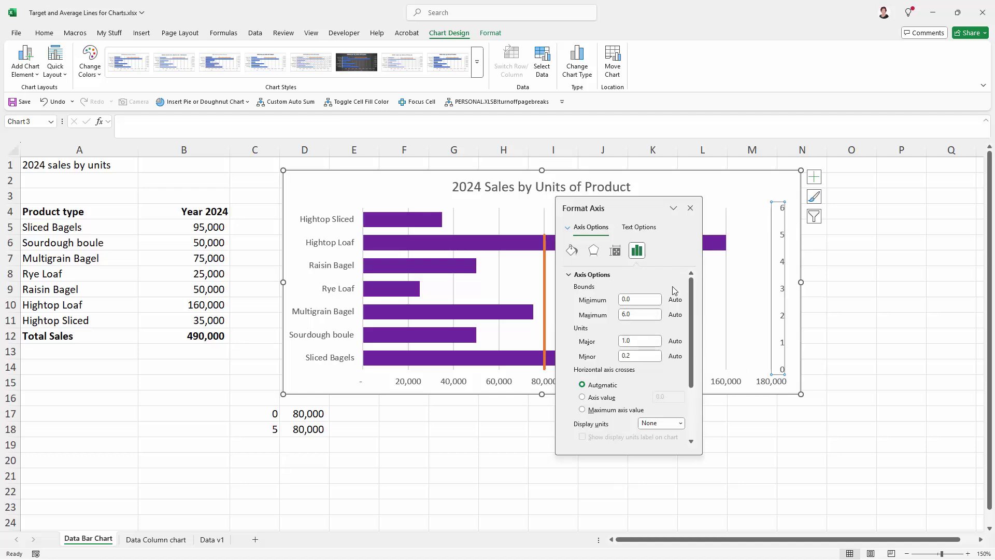
pyautogui.click(622, 314)
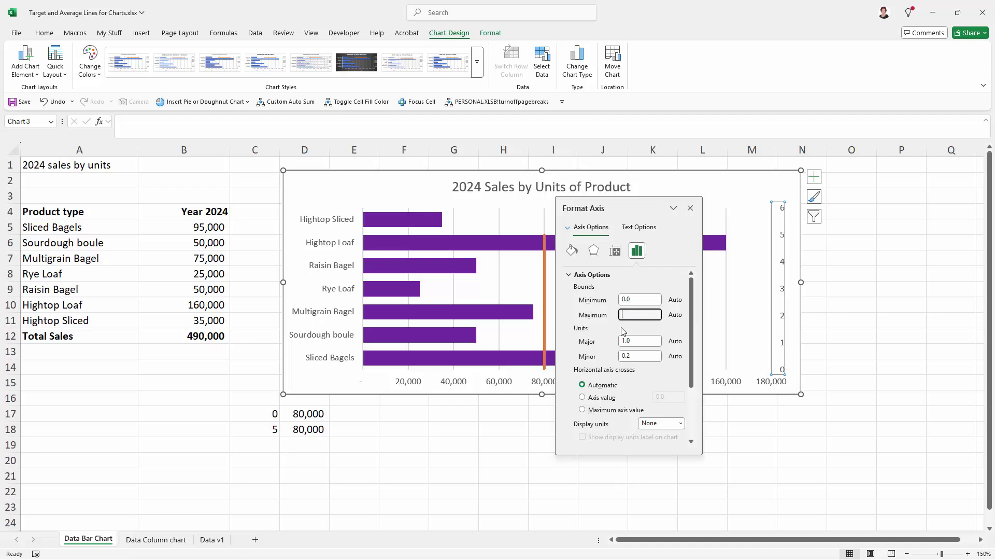
pyautogui.write('5')
pyautogui.press('Tab')
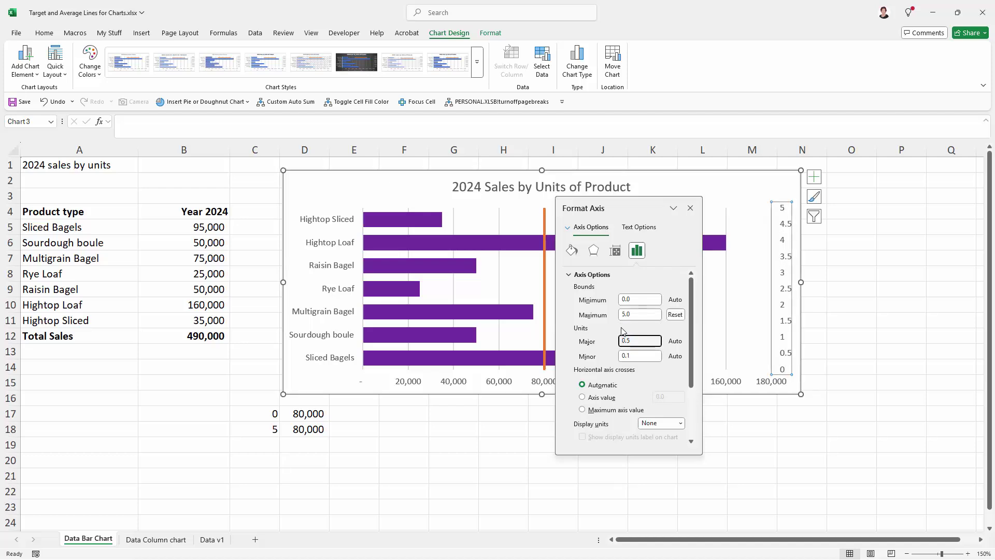
pyautogui.click(690, 208)
# Delete the chart's secondary vertical axis.
pyautogui.click(850, 362)
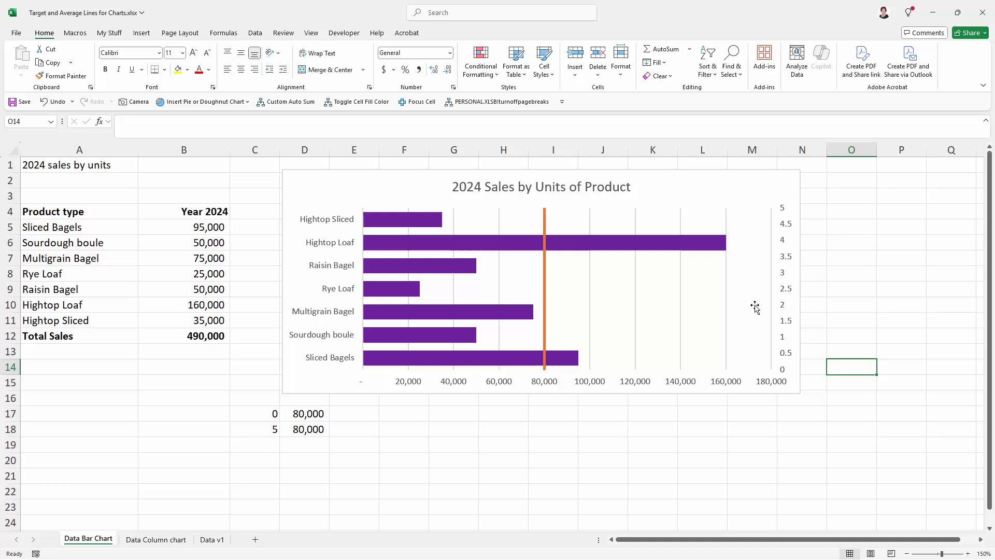
pyautogui.click(787, 260)
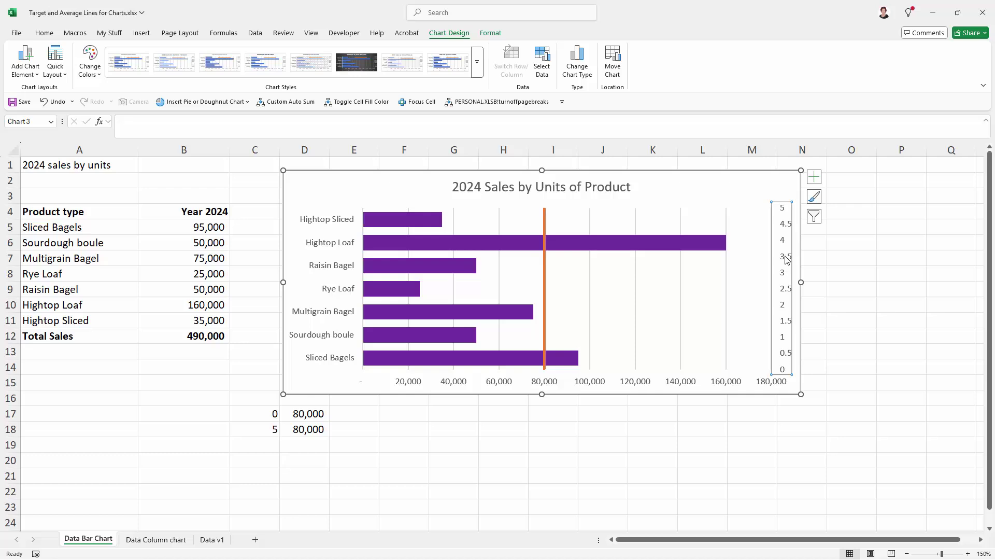
pyautogui.press('Delete')
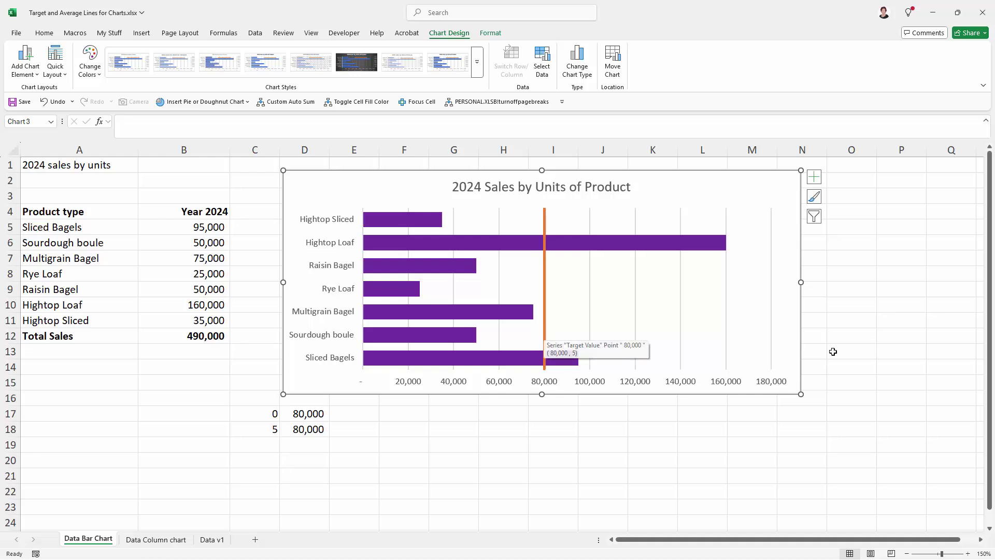
# Hide helper columns C and D and move the chart beside the sales table.
pyautogui.click(593, 463)
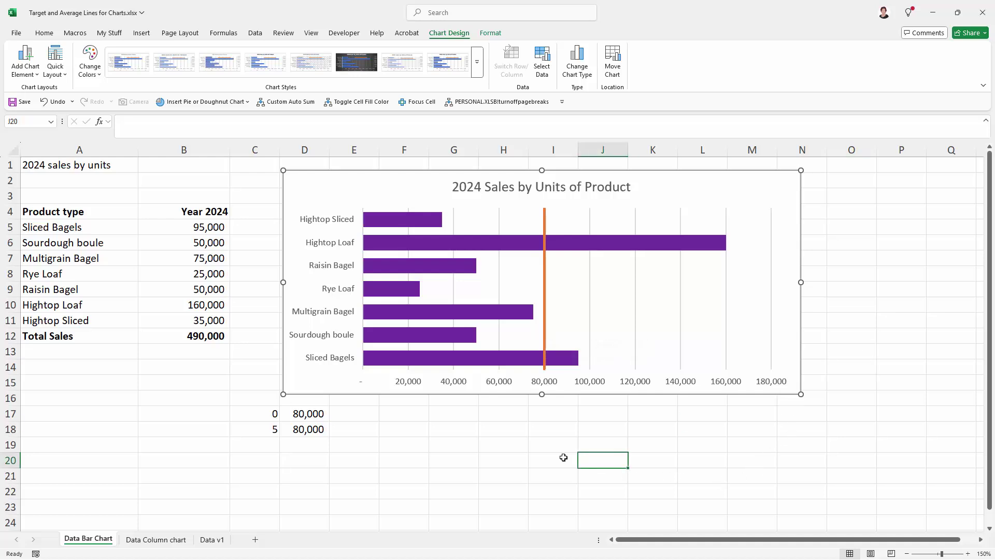
pyautogui.moveTo(252, 148); pyautogui.dragTo(308, 151)
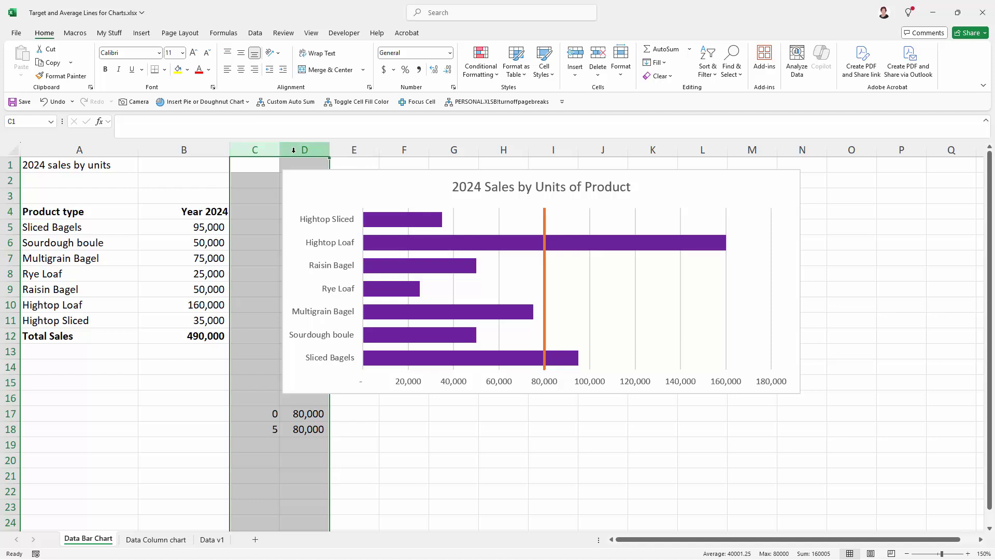
pyautogui.rightClick(294, 150)
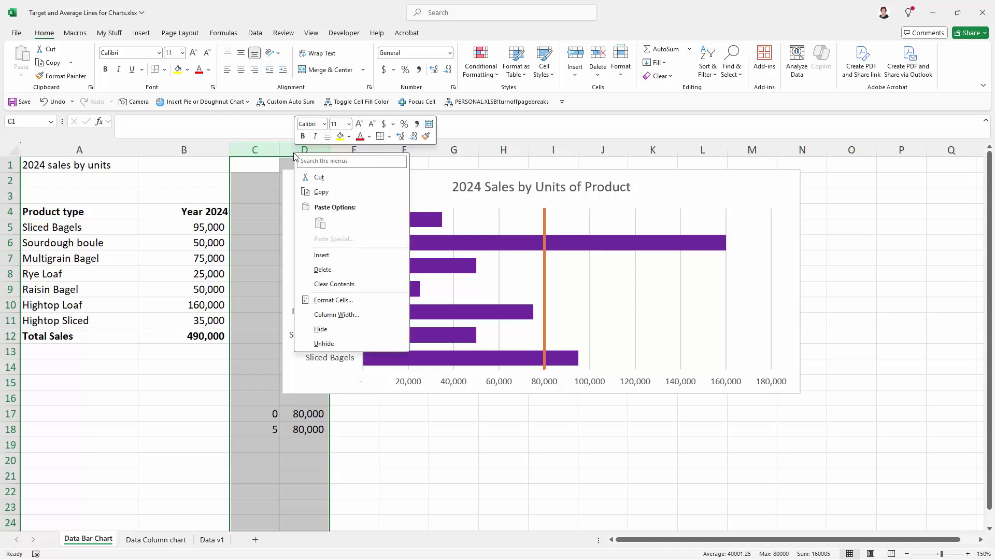
pyautogui.click(321, 330)
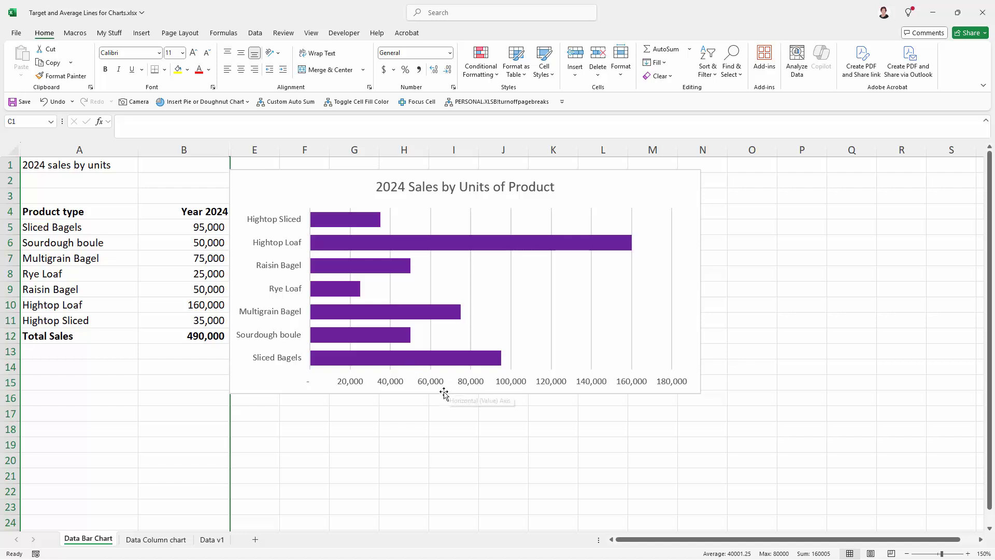
pyautogui.moveTo(349, 189); pyautogui.dragTo(405, 191)
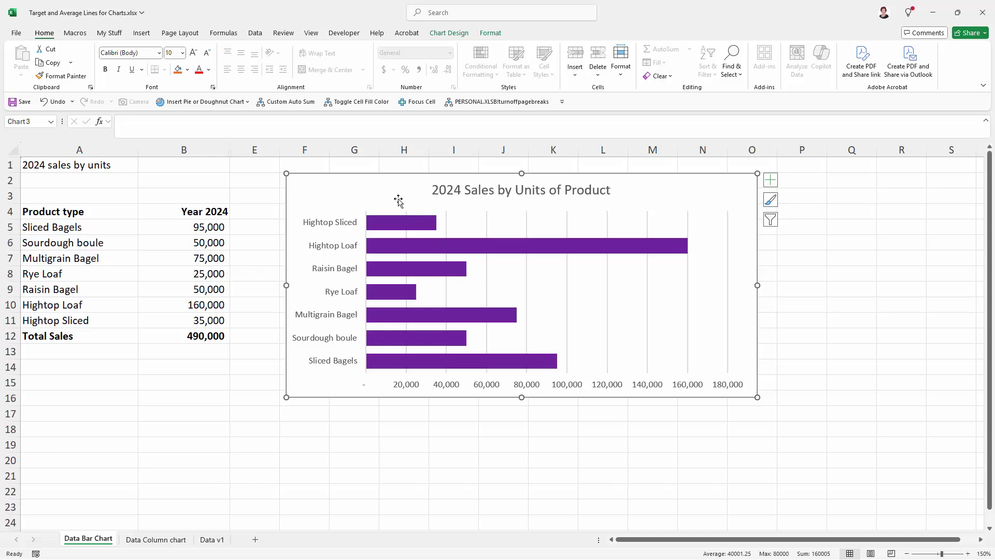
# Turn on 'Show data in hidden rows and columns' for the chart's data source.
pyautogui.click(452, 35)
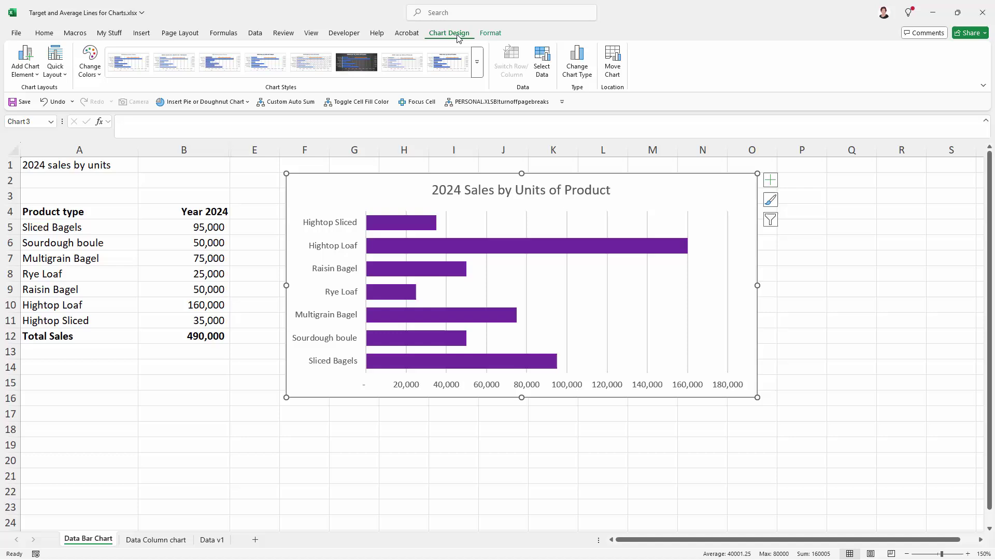
pyautogui.click(544, 70)
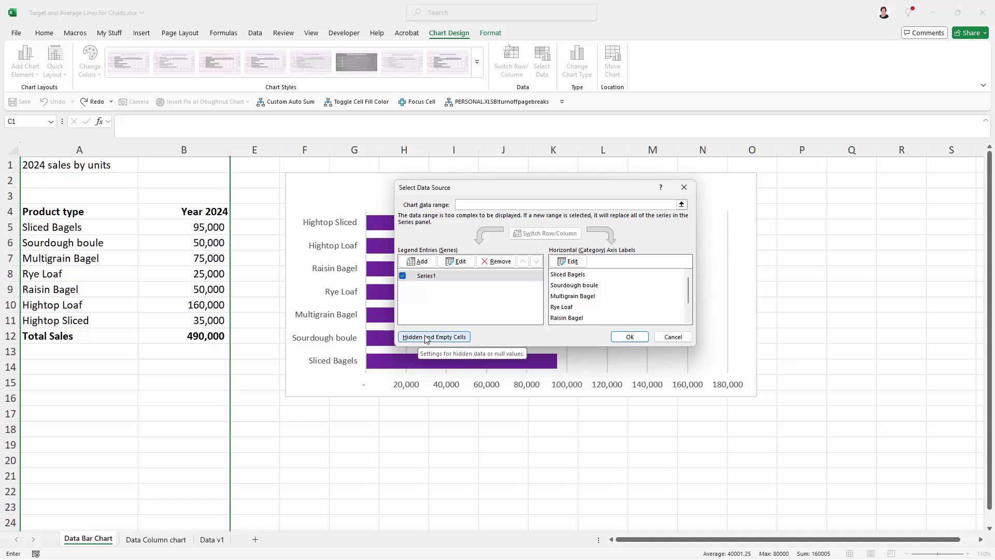
pyautogui.click(426, 337)
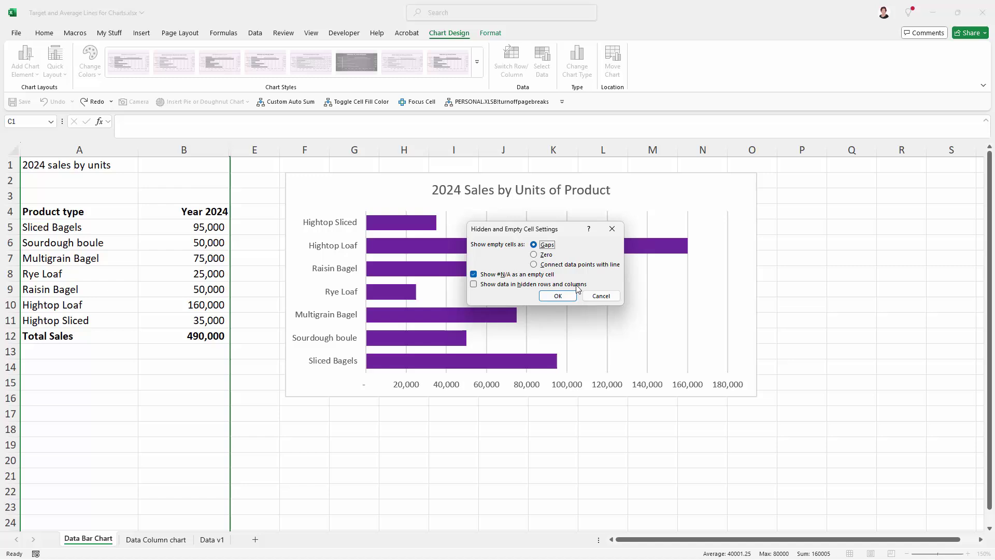
pyautogui.click(474, 284)
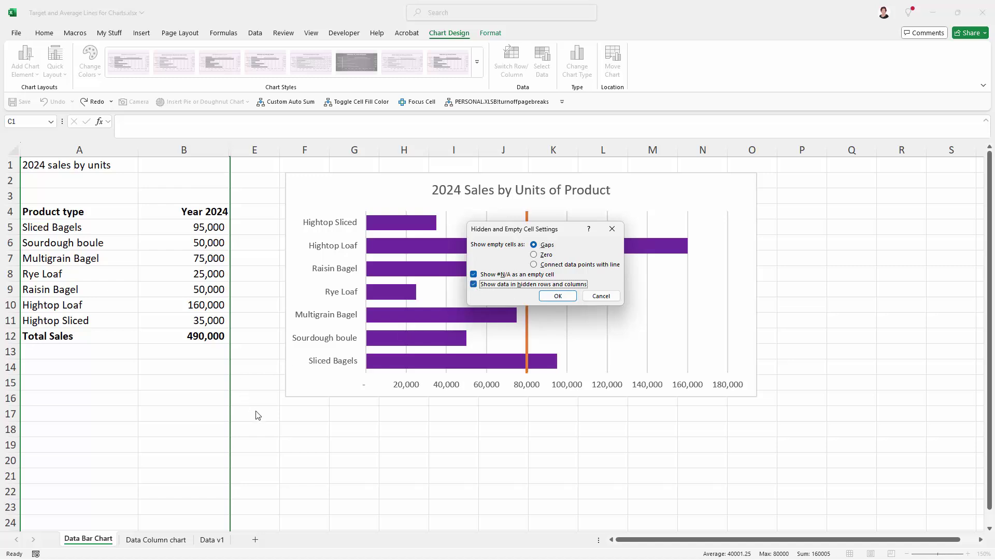
pyautogui.click(558, 296)
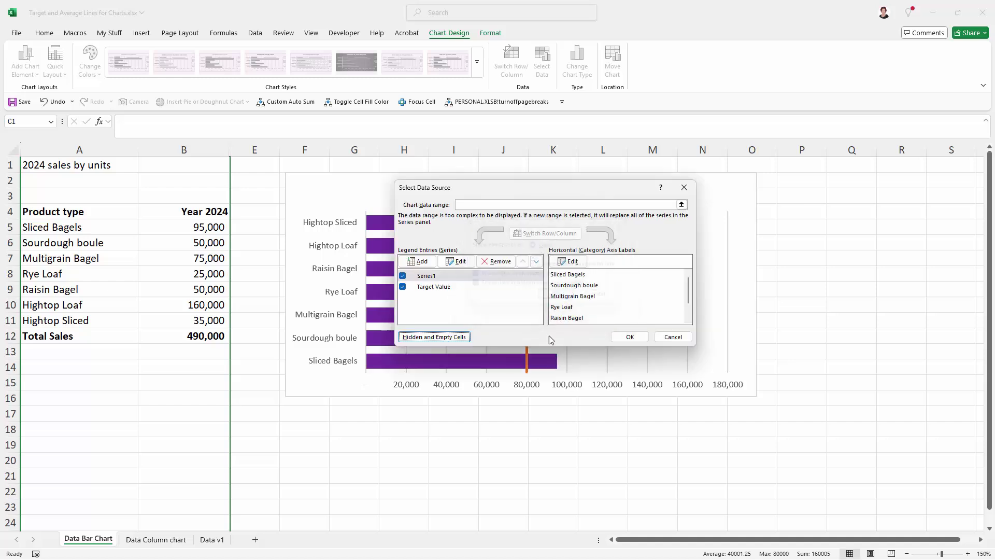
pyautogui.click(635, 340)
pyautogui.click(637, 456)
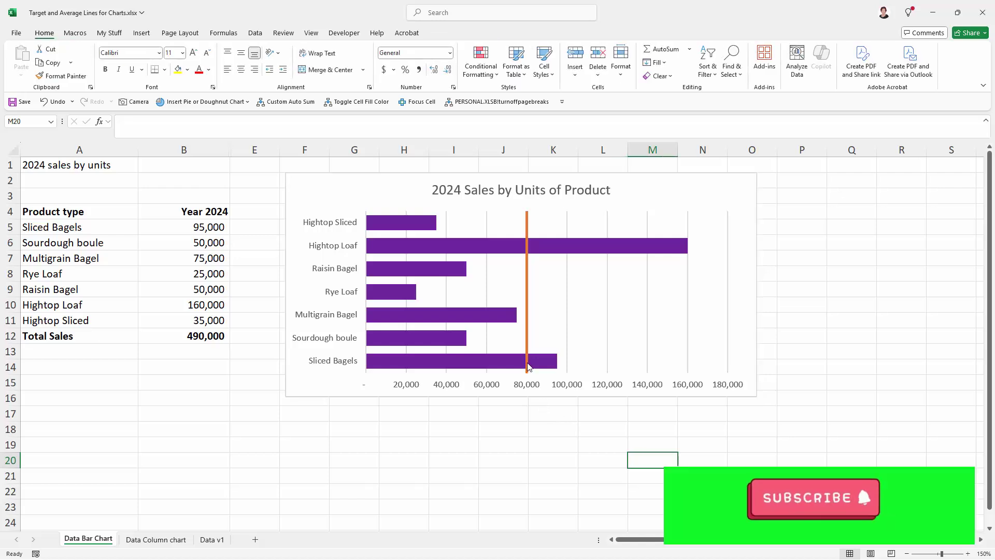
# Add a legend at the bottom of the chart.
pyautogui.moveTo(528, 366)
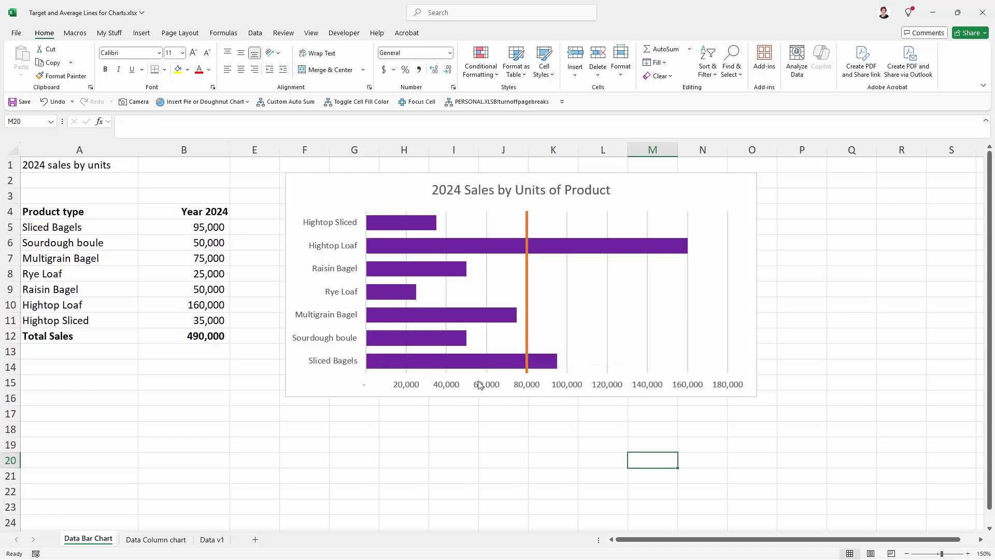
pyautogui.click(745, 186)
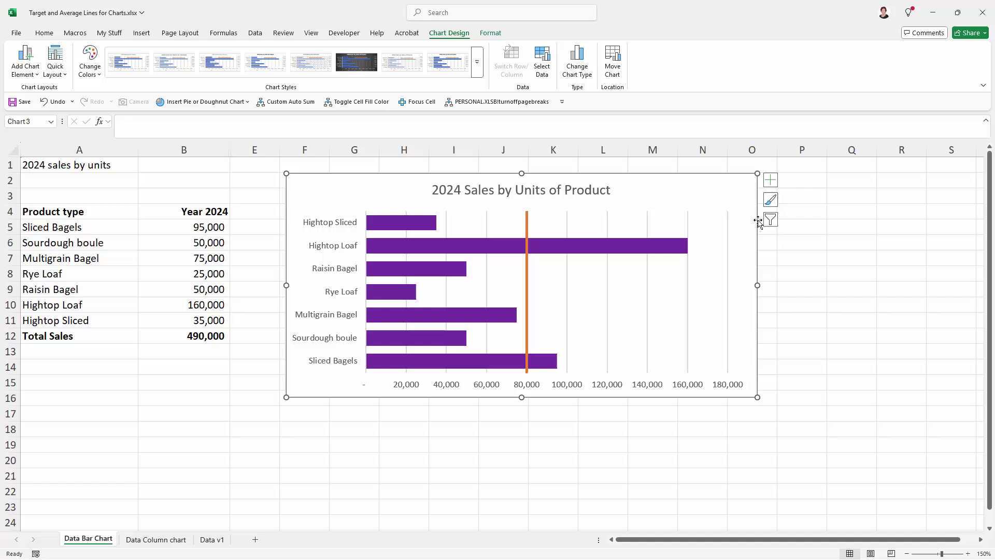
pyautogui.click(770, 182)
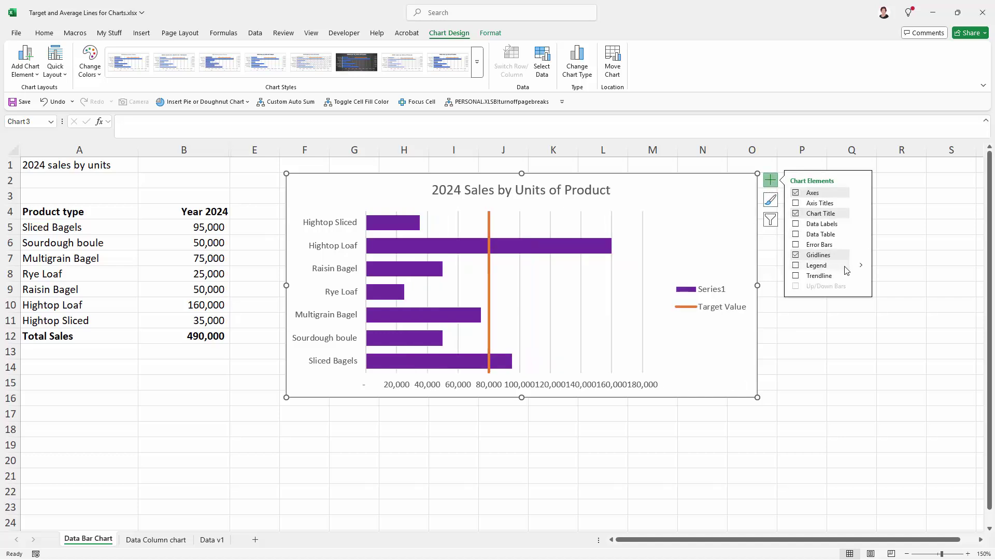
pyautogui.click(861, 265)
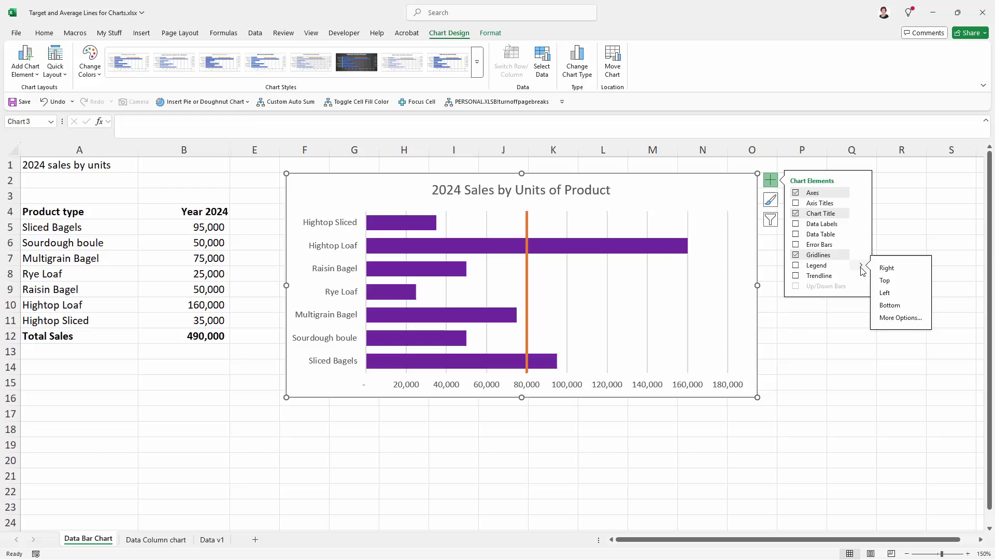
pyautogui.click(886, 305)
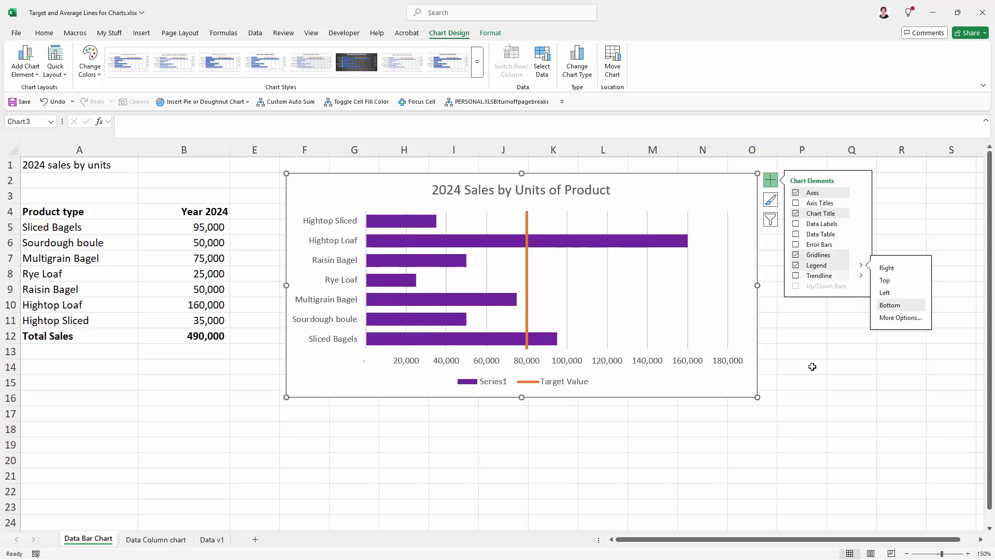
pyautogui.click(802, 382)
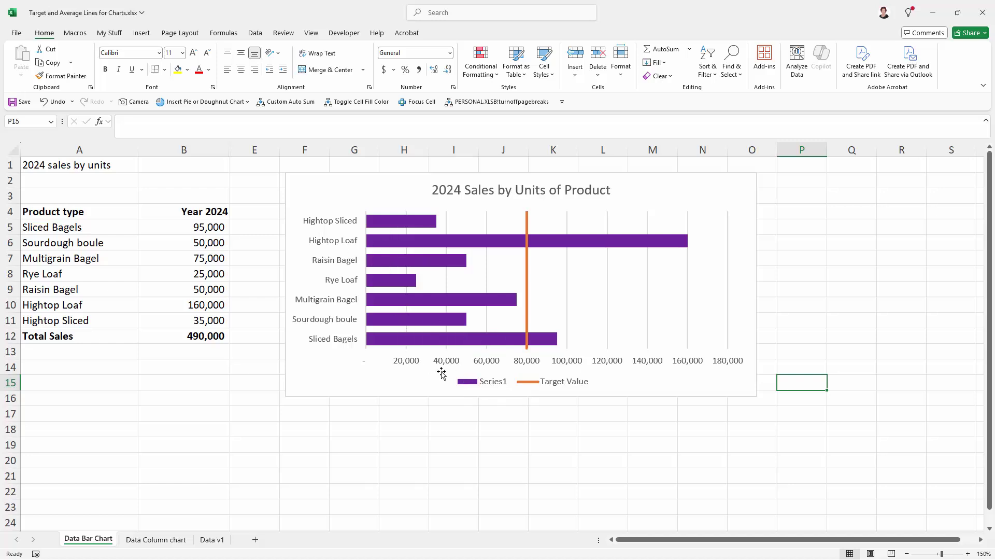
# Remove the Series1 entry so the legend lists only Target Value.
pyautogui.click(466, 382)
pyautogui.click(469, 383)
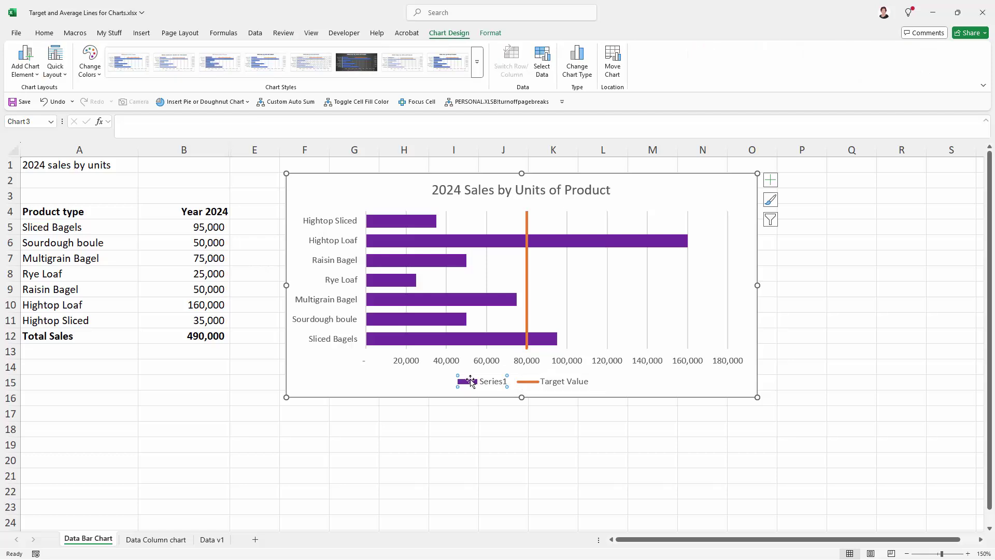
pyautogui.press('Delete')
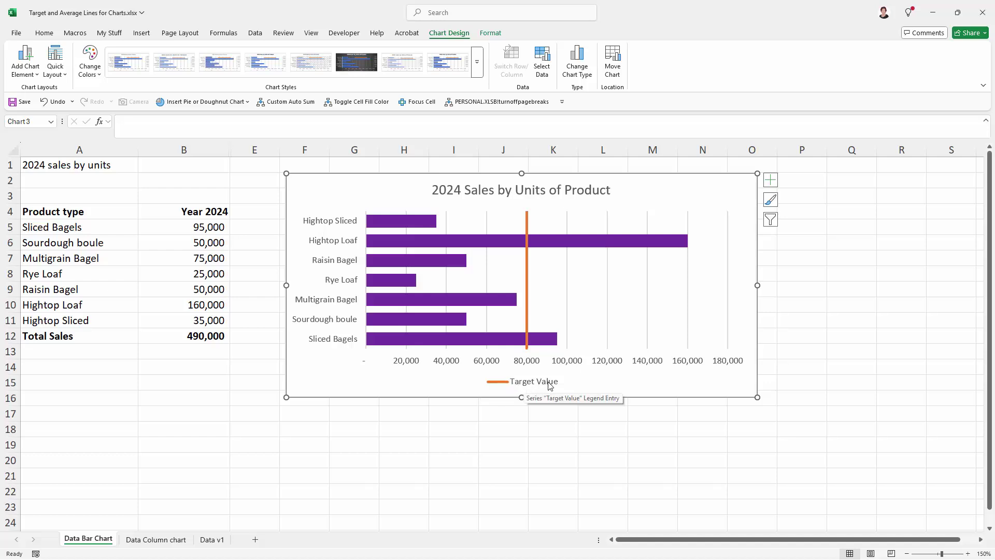
pyautogui.click(550, 428)
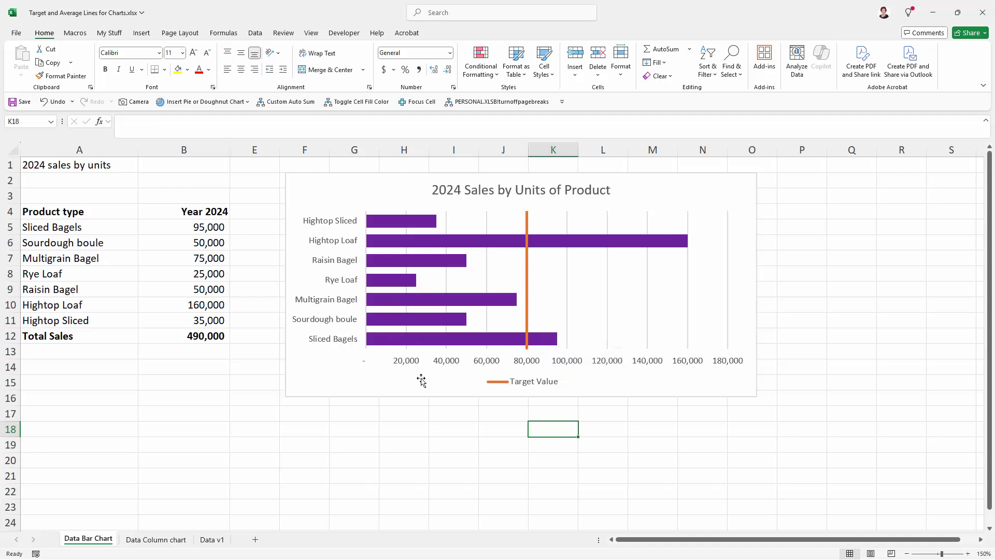
# Unhide helper columns C and D by selecting columns B through E.
pyautogui.click(401, 428)
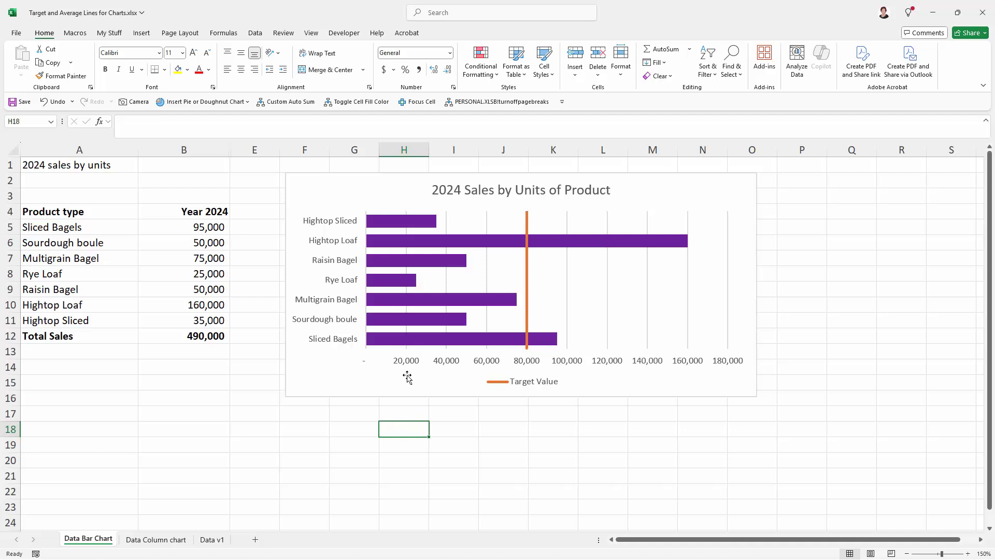
pyautogui.click(223, 149)
pyautogui.moveTo(240, 146); pyautogui.dragTo(243, 145)
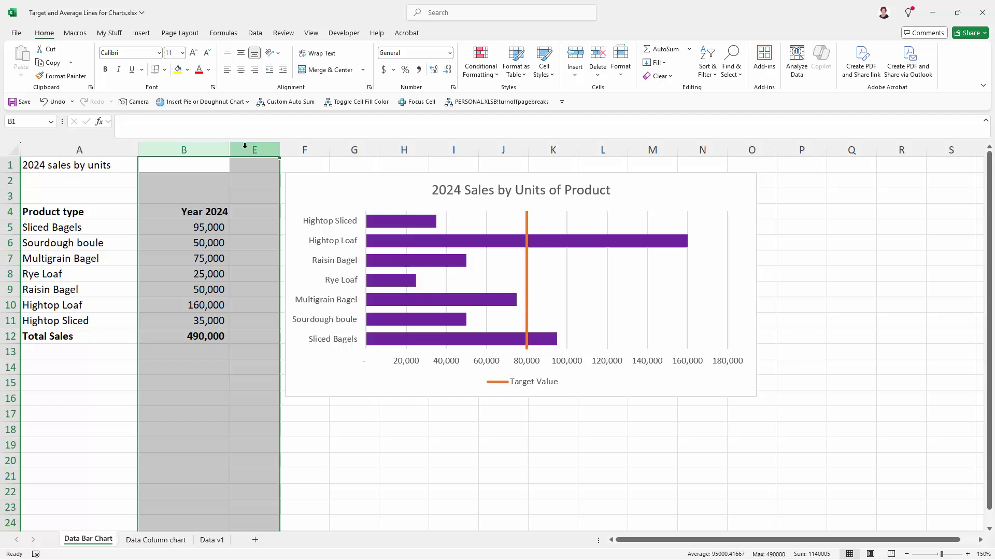
pyautogui.rightClick(244, 147)
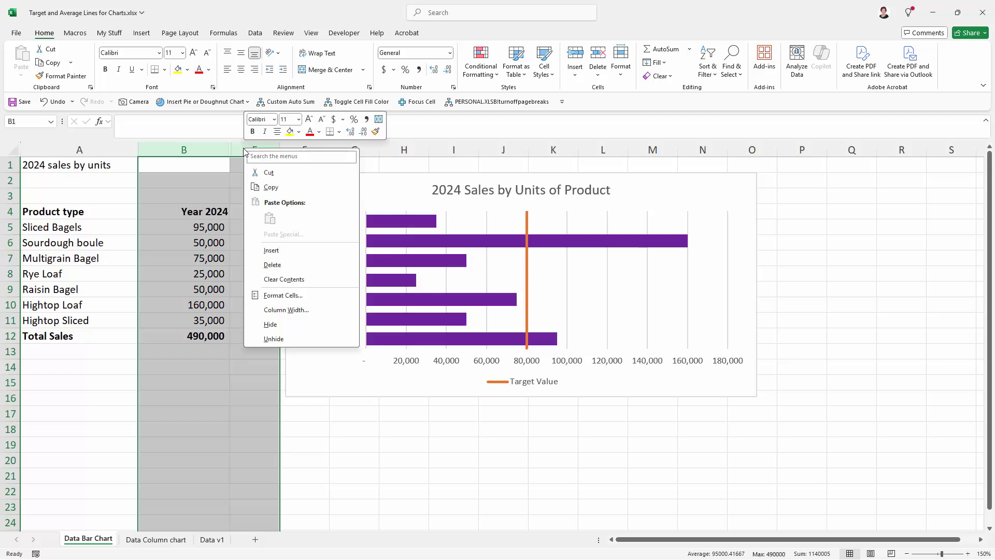
pyautogui.click(274, 339)
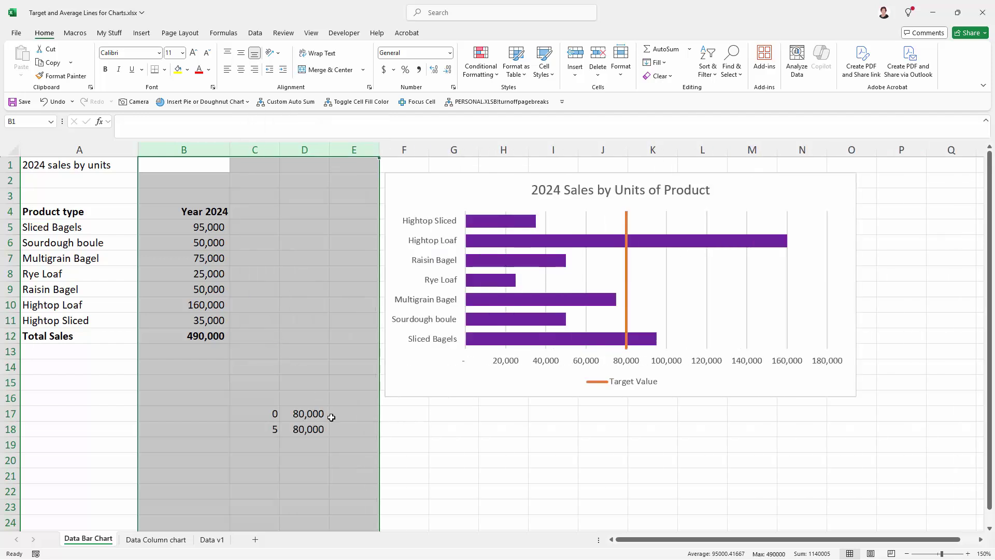
# Enter 70,000 as the target in both D17 and D18.
pyautogui.click(294, 412)
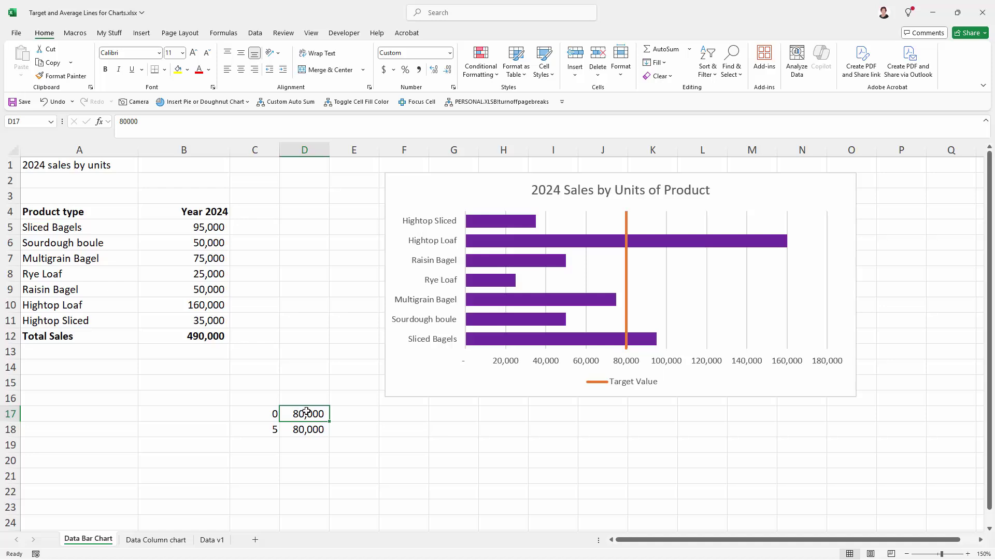
pyautogui.write('70,000')
pyautogui.press('Tab')
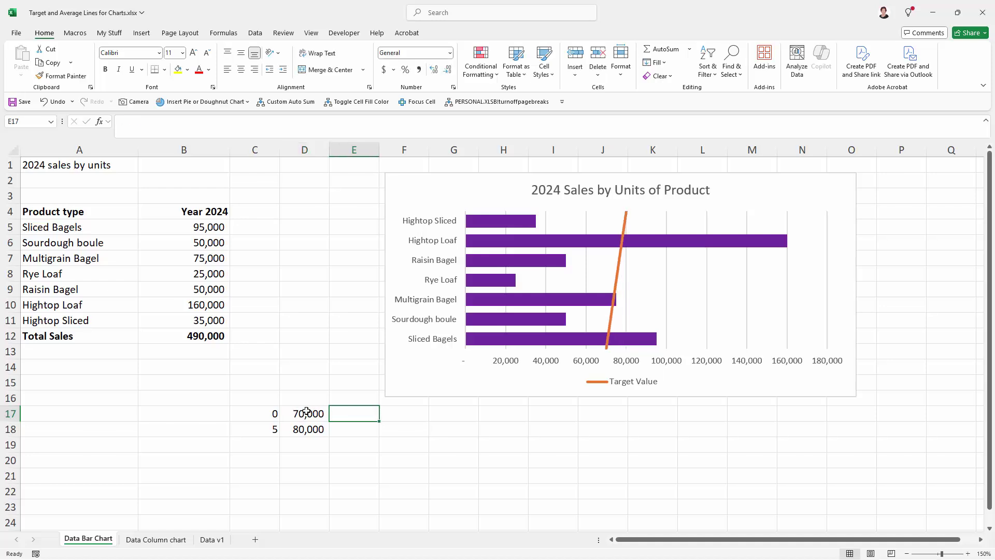
pyautogui.click(306, 411)
pyautogui.click(291, 429)
pyautogui.write('70000')
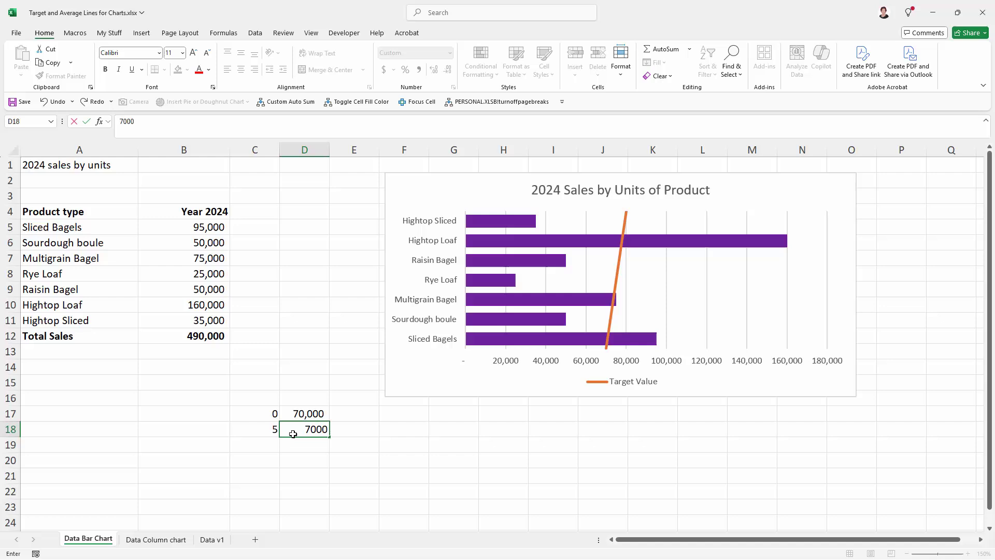
pyautogui.press('Return')
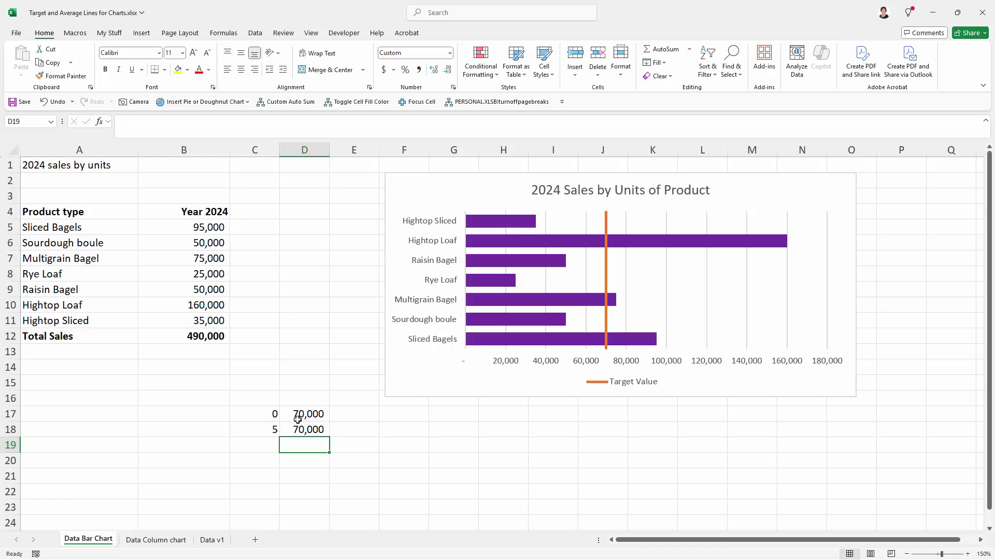
# Link D18 to D17 with =D17, then change D17 to 60000.
pyautogui.click(302, 429)
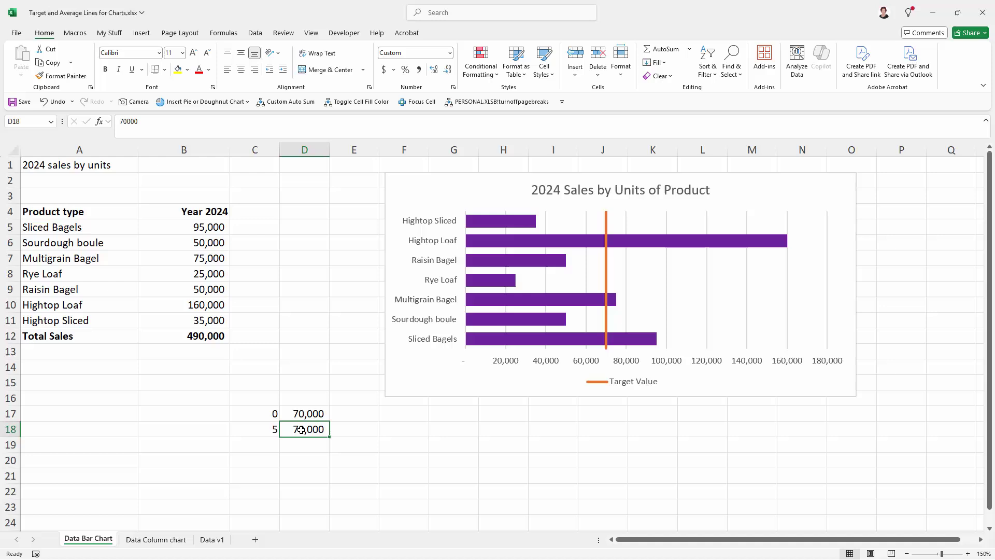
pyautogui.write('=')
pyautogui.click(292, 413)
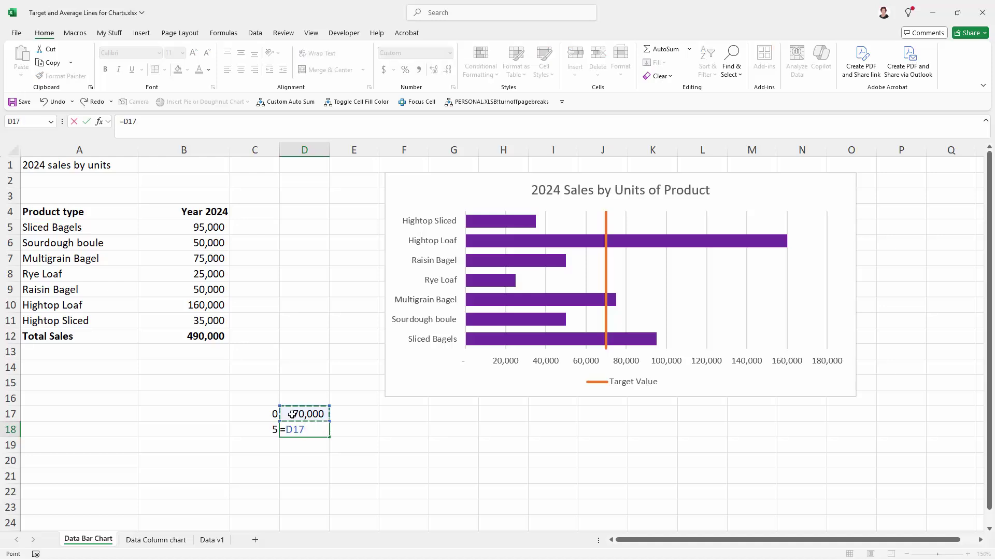
pyautogui.press('Return')
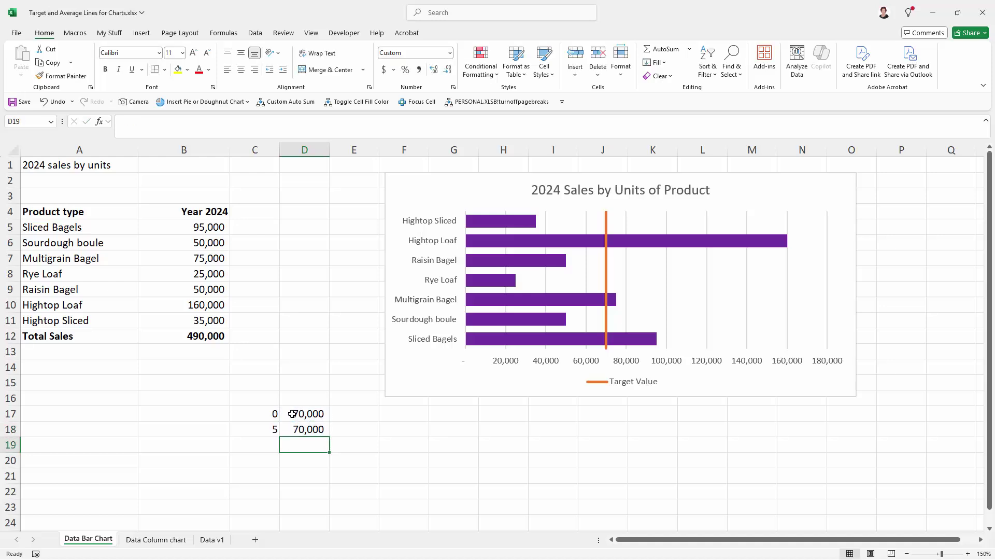
pyautogui.click(313, 414)
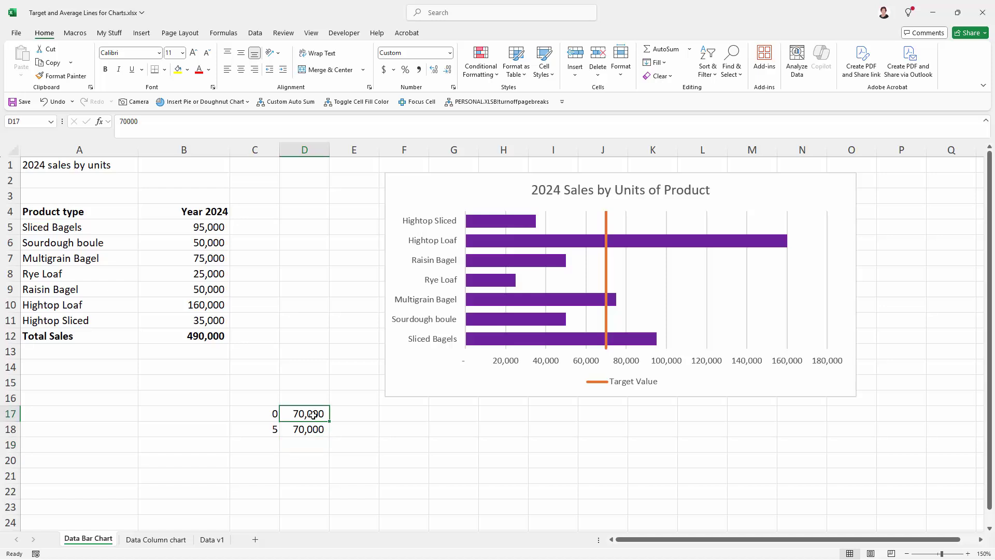
pyautogui.write('60000')
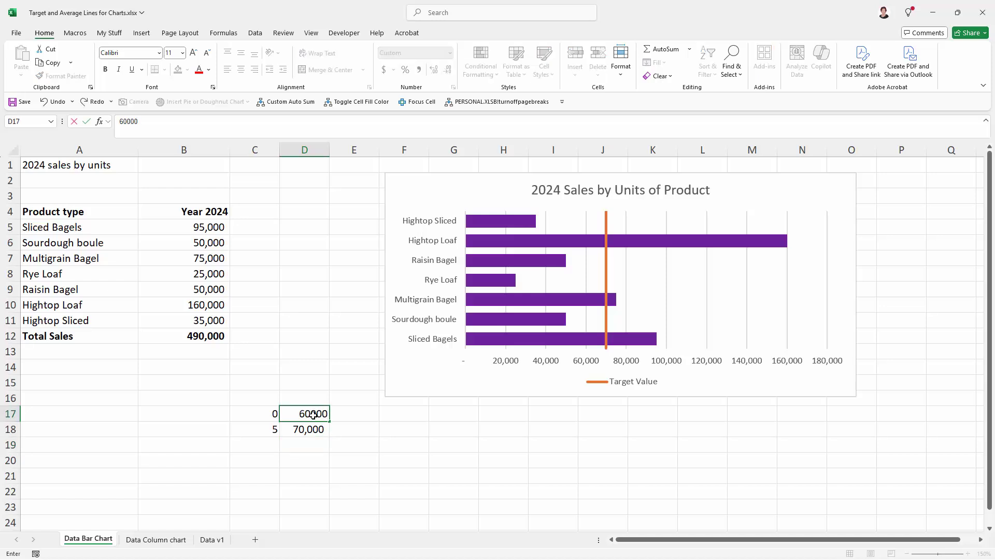
pyautogui.press('Return')
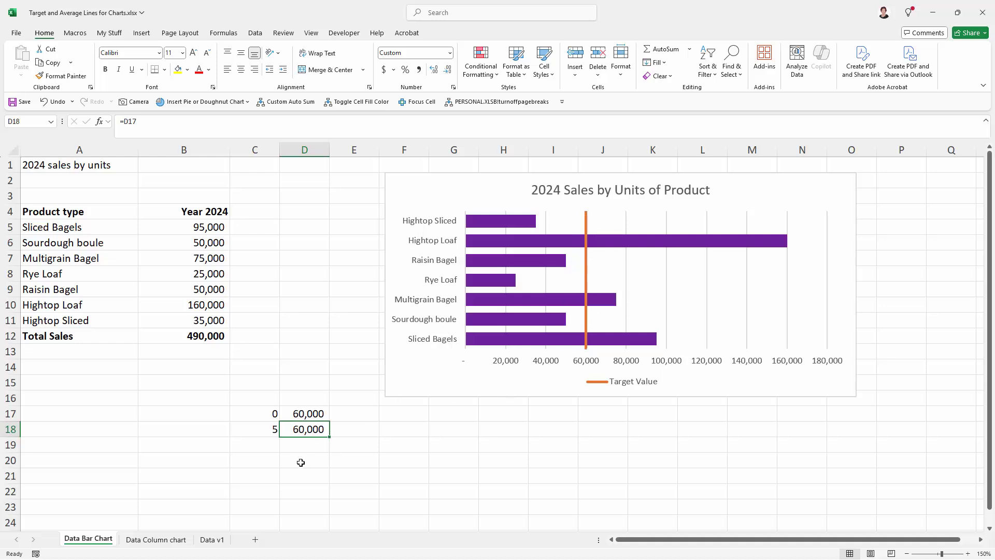
# Hide helper columns C and D again, keeping the 60,000 target line.
pyautogui.moveTo(254, 150); pyautogui.dragTo(288, 147)
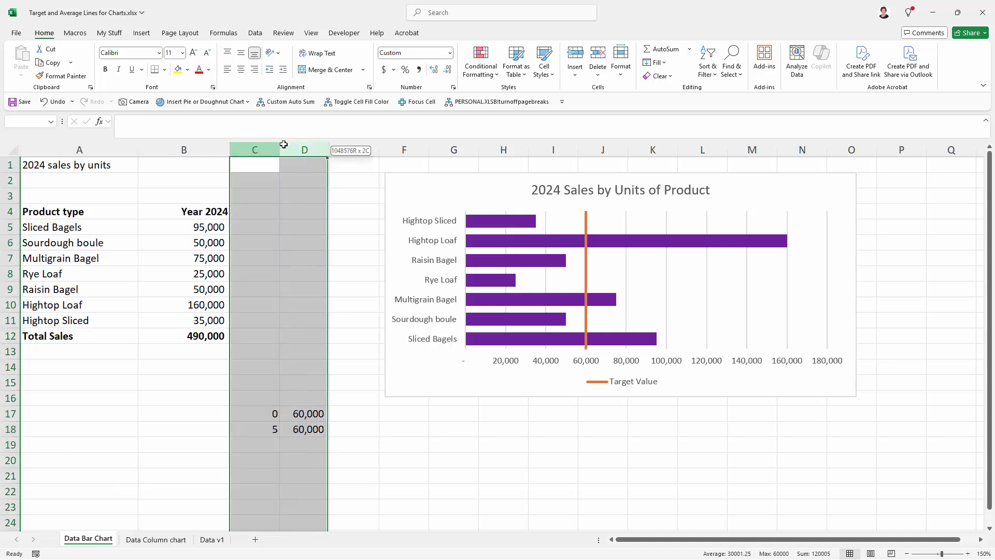
pyautogui.rightClick(295, 152)
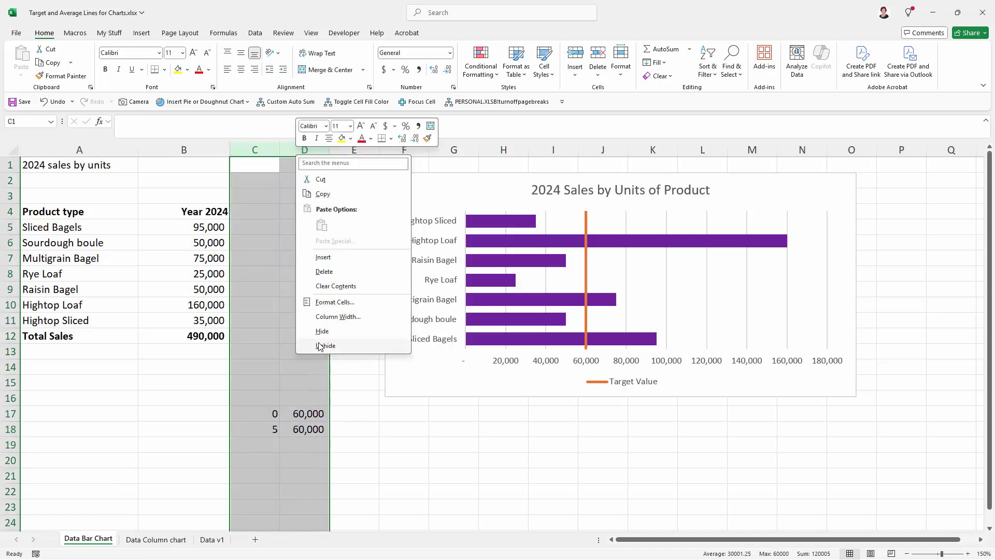